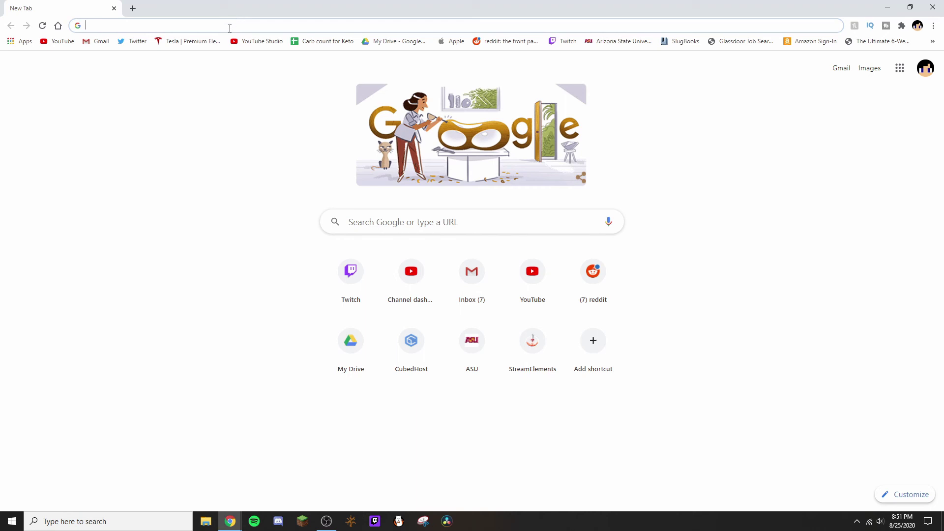
# Search Google for 'replay mod' and open the downloads page on replaymod.com
pyautogui.write('replaymod.com/download')
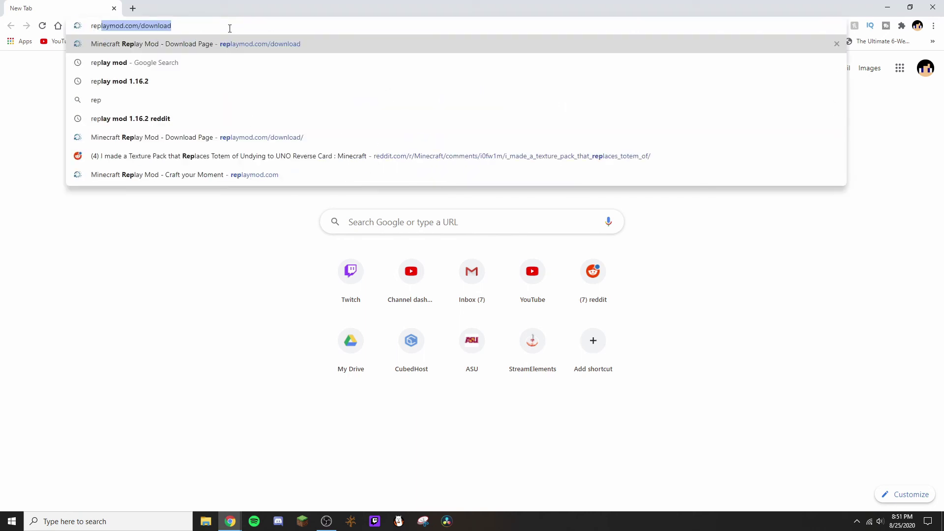
pyautogui.click(155, 62)
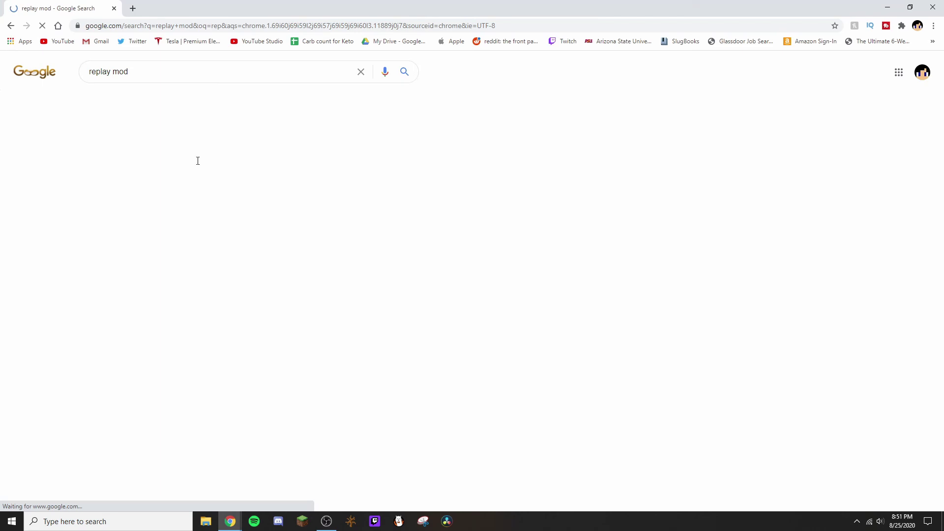
pyautogui.click(209, 153)
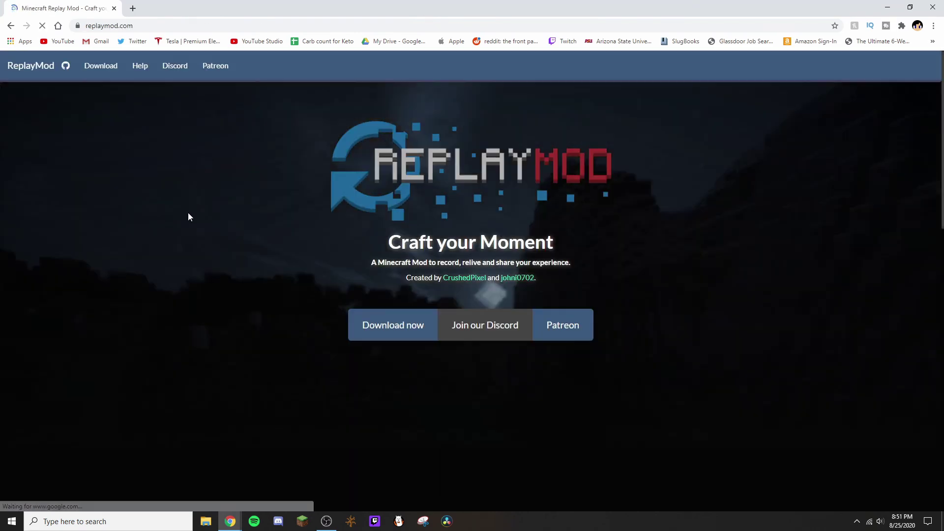
pyautogui.click(412, 327)
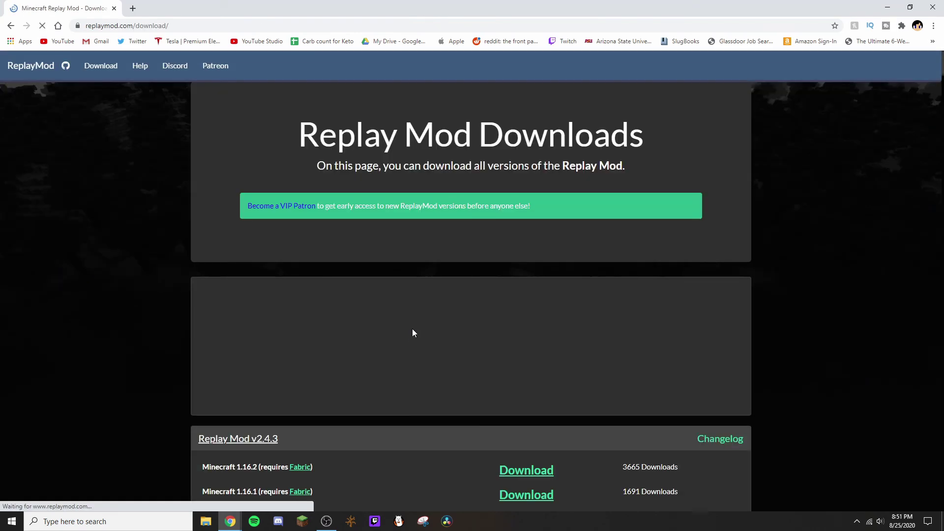
# Download the Replay Mod 2.4.3 build for Minecraft 1.16.2 and save it to the Desktop
pyautogui.scroll(-2, 221, 212)
pyautogui.scroll(-5, 260, 312)
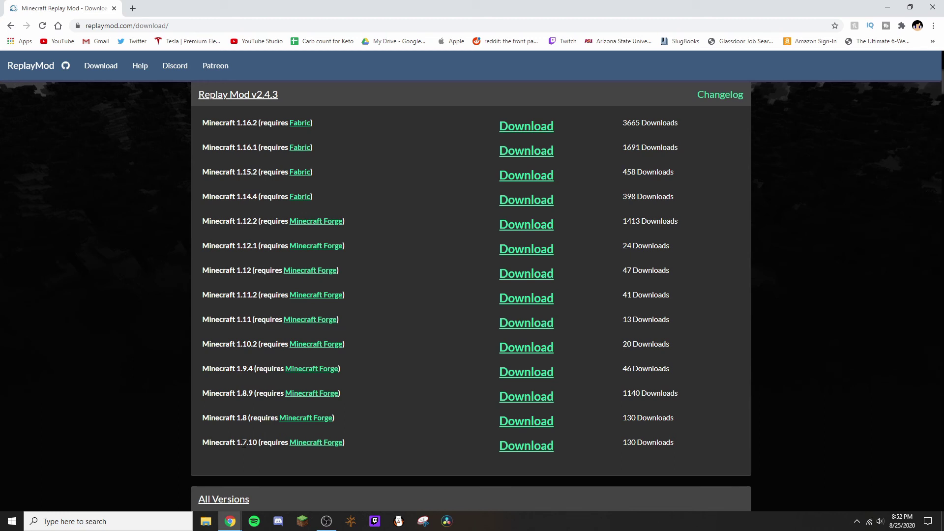
pyautogui.click(523, 129)
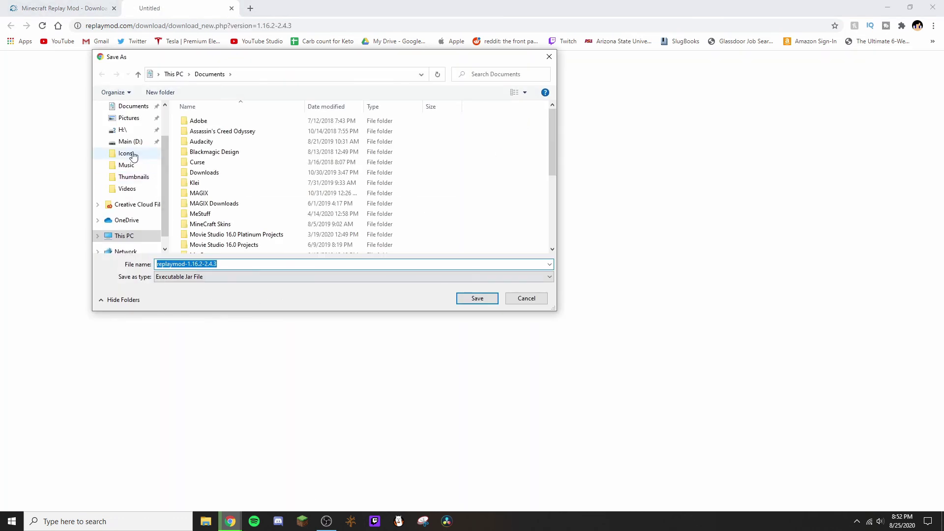
pyautogui.scroll(1, 133, 120)
pyautogui.scroll(1, 136, 125)
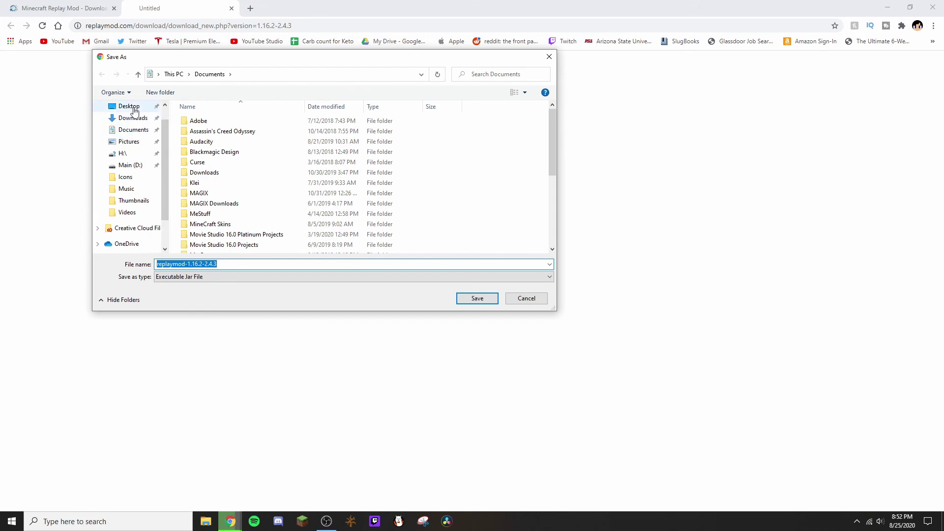
pyautogui.click(122, 106)
pyautogui.click(475, 299)
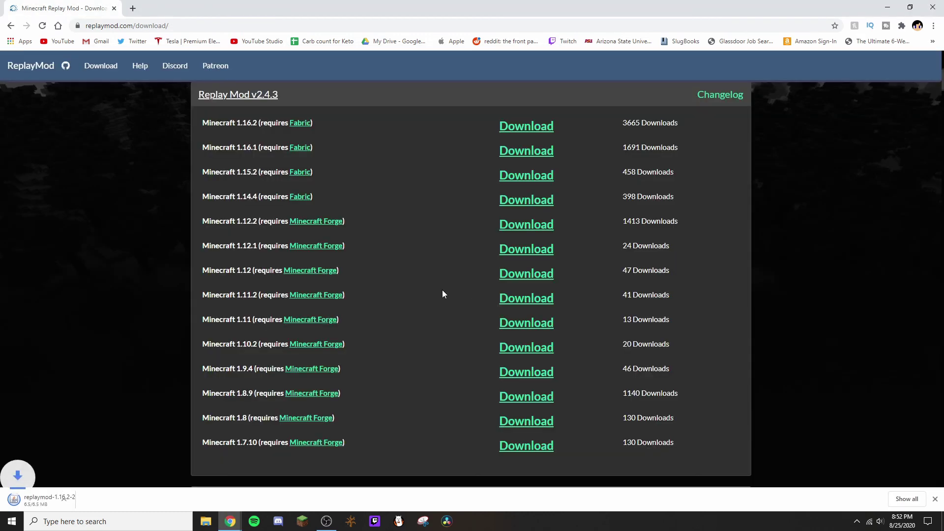
# Save the Fabric Windows .exe installer (fabric-installer-0.6.1.45) to the Desktop
pyautogui.click(298, 127)
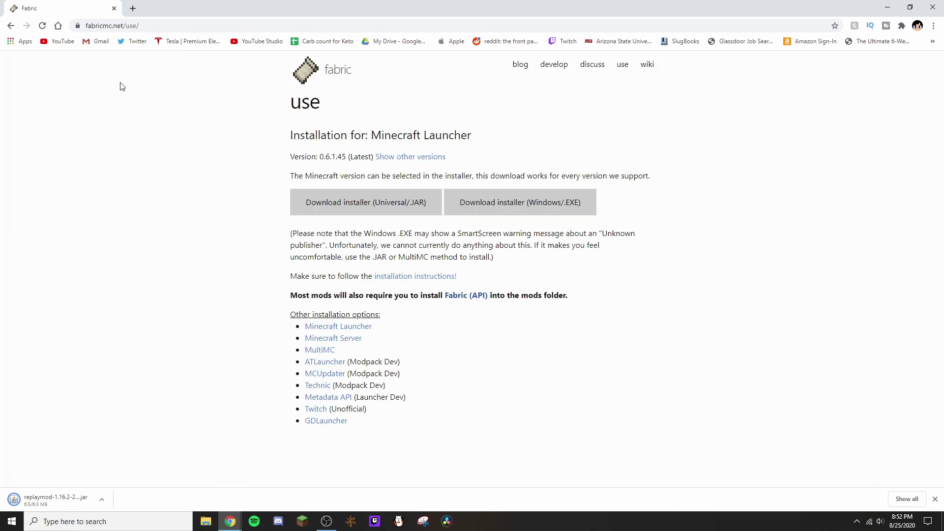
pyautogui.click(488, 209)
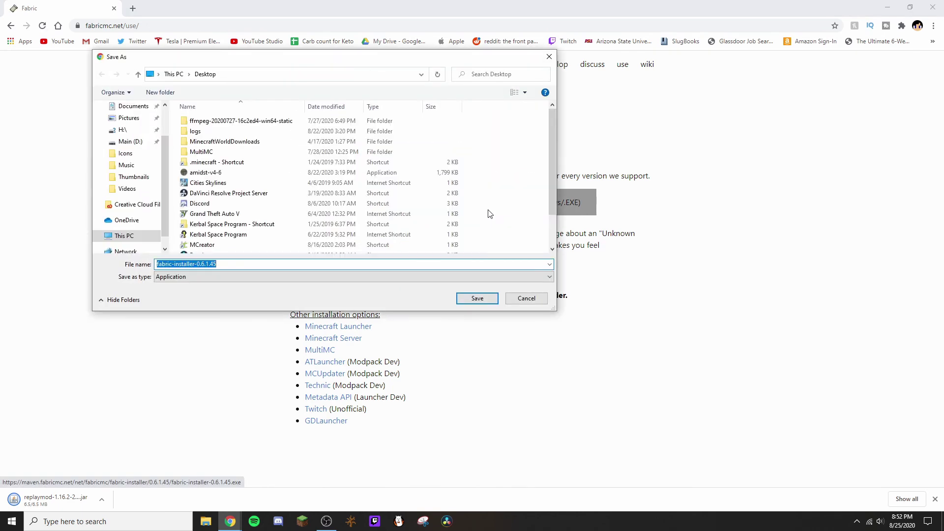
pyautogui.click(476, 300)
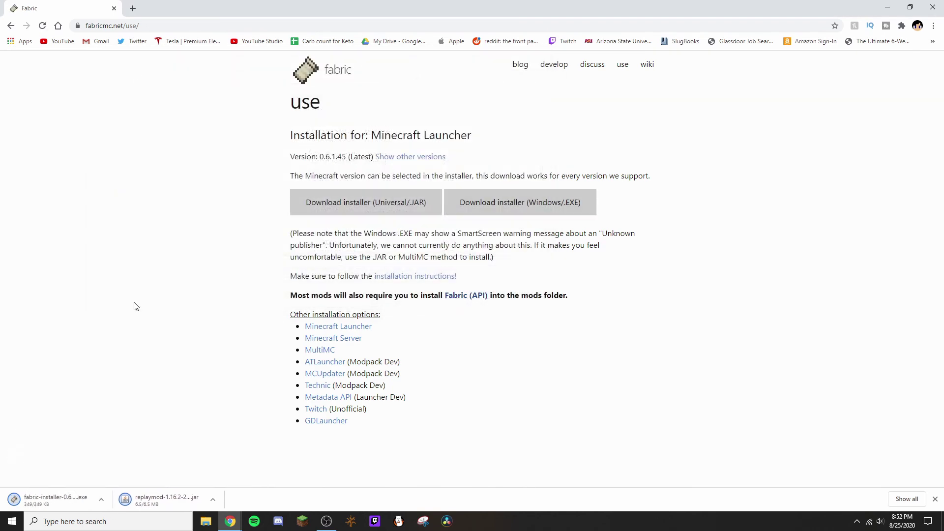
# Go to the FFmpeg download page in a new browser tab
pyautogui.click(132, 9)
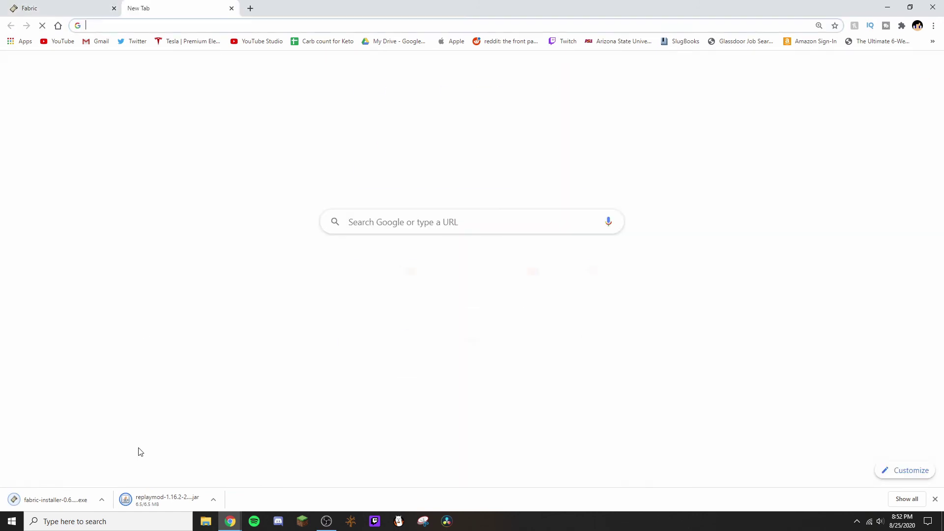
pyautogui.write('ffmpeg')
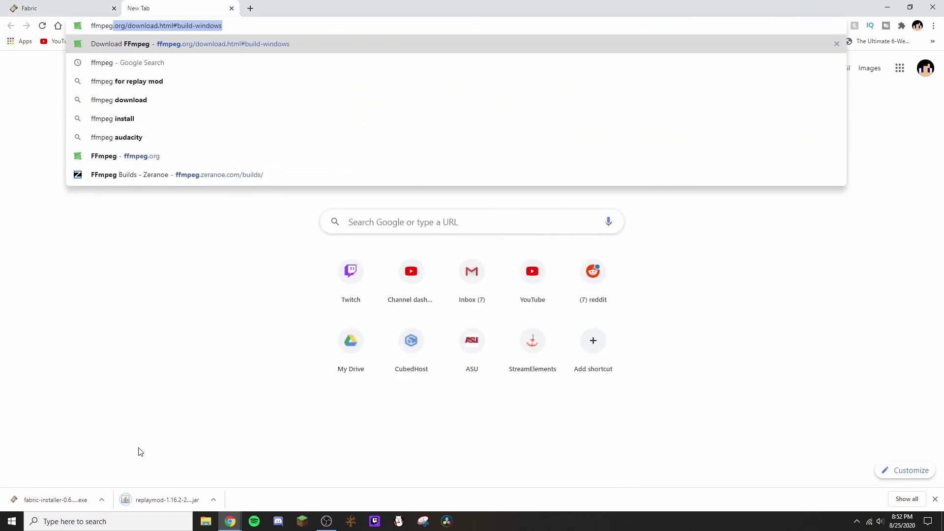
pyautogui.press('Return')
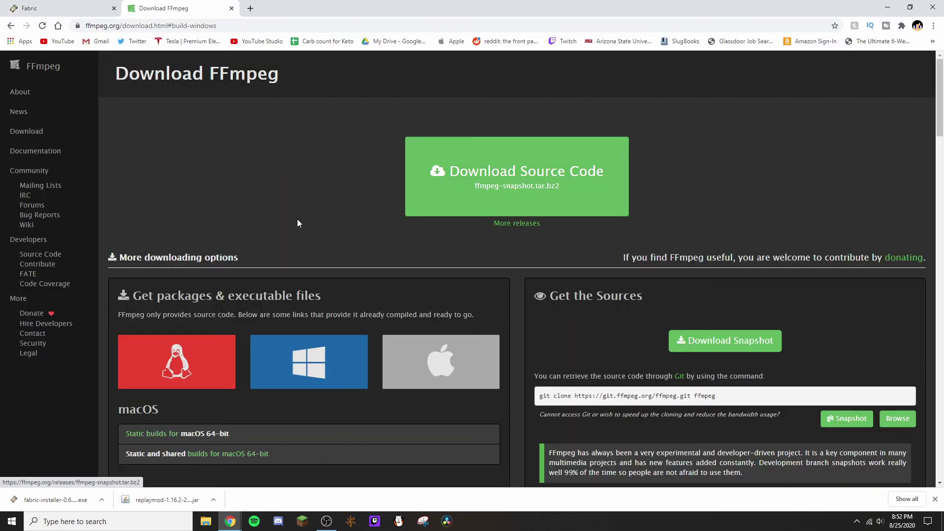
pyautogui.scroll(-3, 390, 234)
pyautogui.moveTo(333, 221)
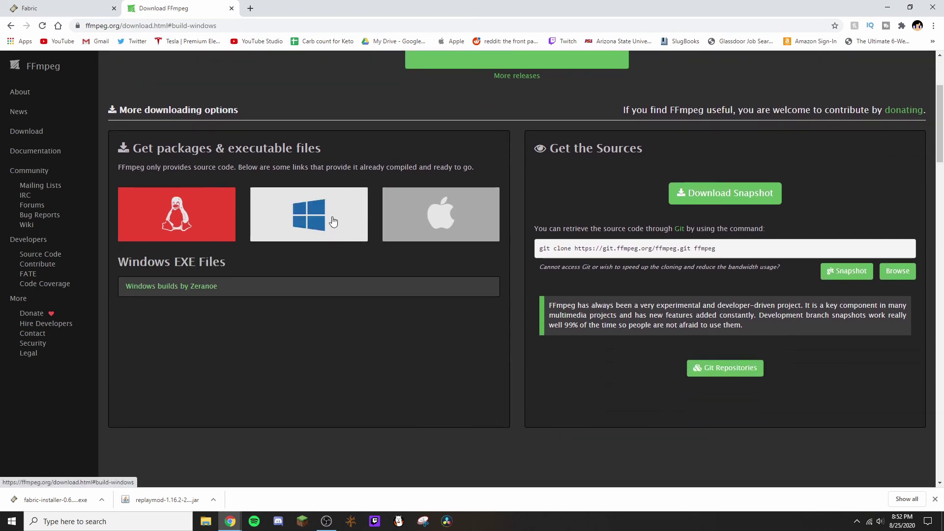
pyautogui.scroll(-5, 331, 219)
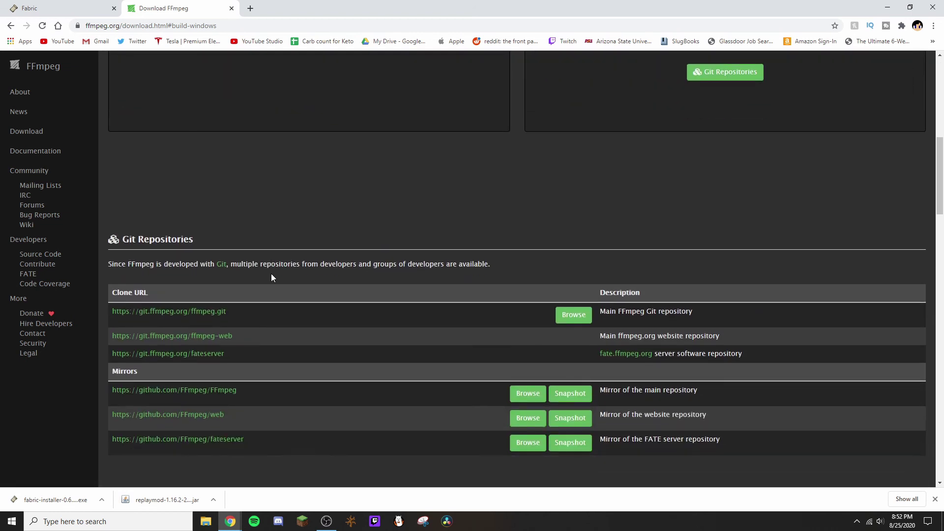
pyautogui.scroll(4, 270, 274)
# Save the Zeranoe Windows 64-bit static FFmpeg zip to the Desktop and minimize Chrome
pyautogui.click(143, 229)
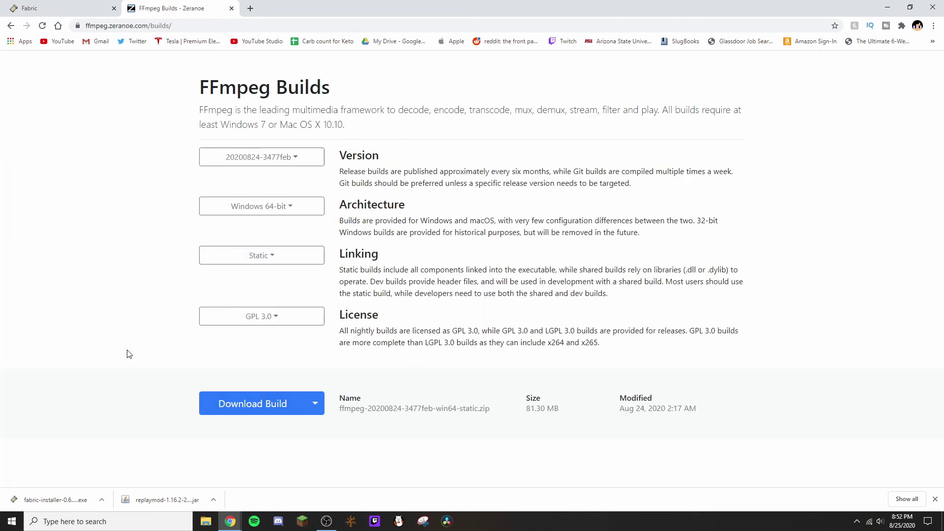
pyautogui.click(254, 410)
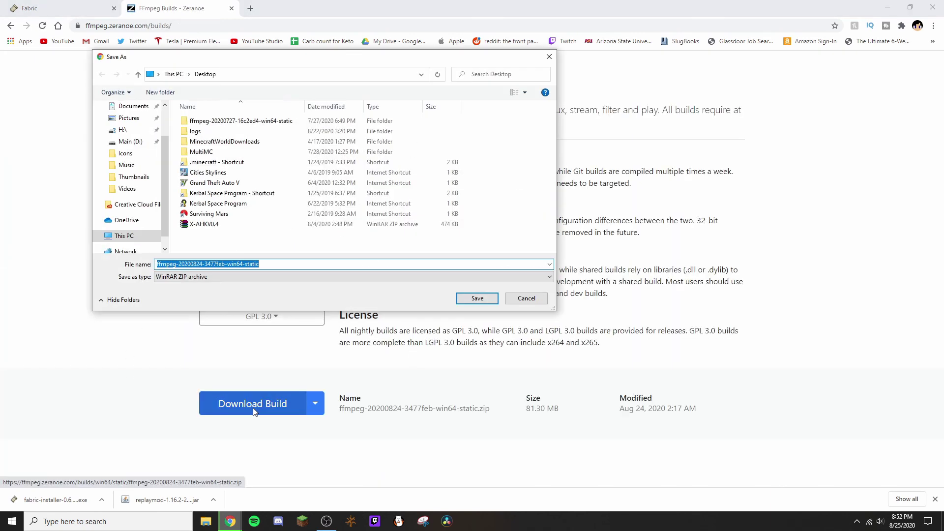
pyautogui.click(477, 298)
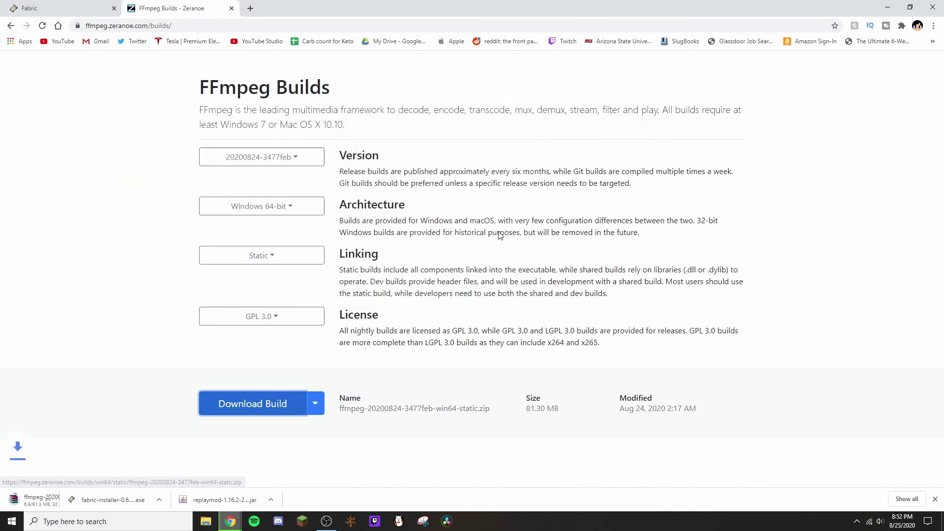
pyautogui.click(888, 7)
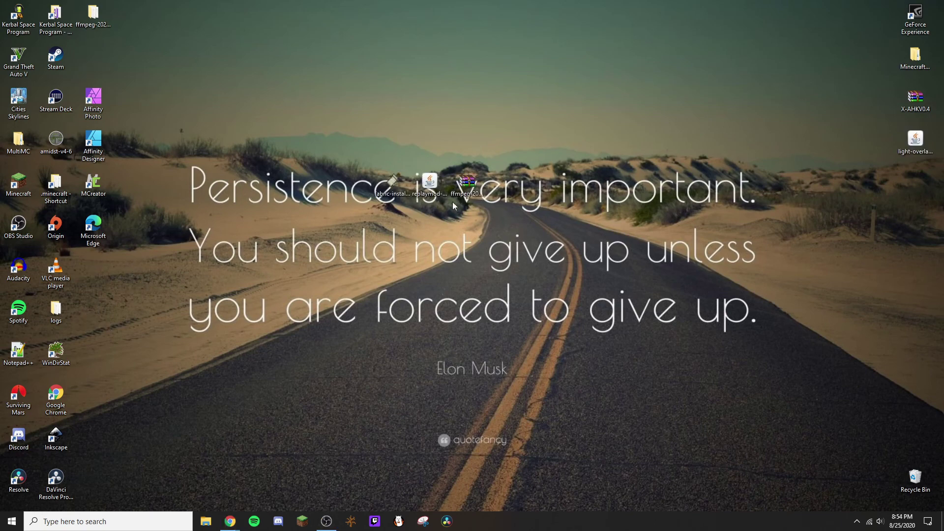
# Launch the downloaded Fabric installer from the desktop
pyautogui.moveTo(363, 158); pyautogui.dragTo(559, 245)
pyautogui.click(560, 246)
pyautogui.doubleClick(393, 192)
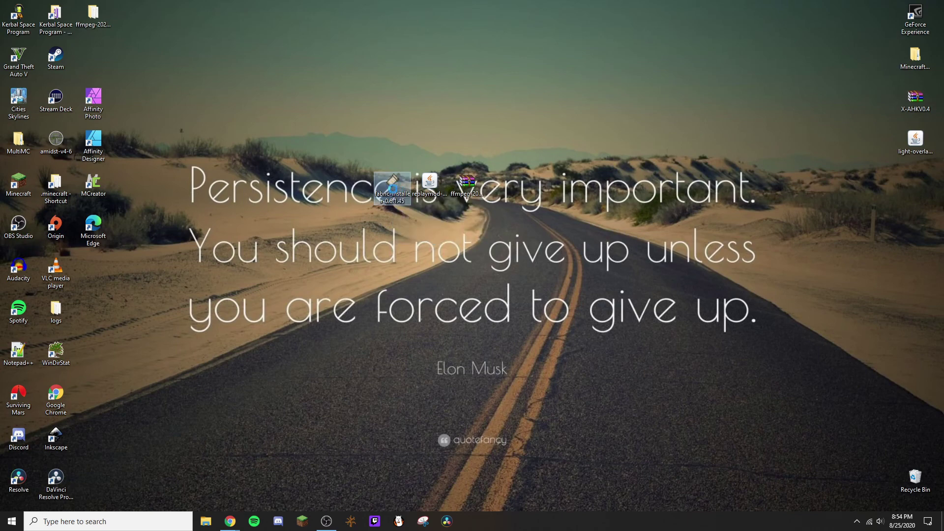
pyautogui.rightClick(394, 191)
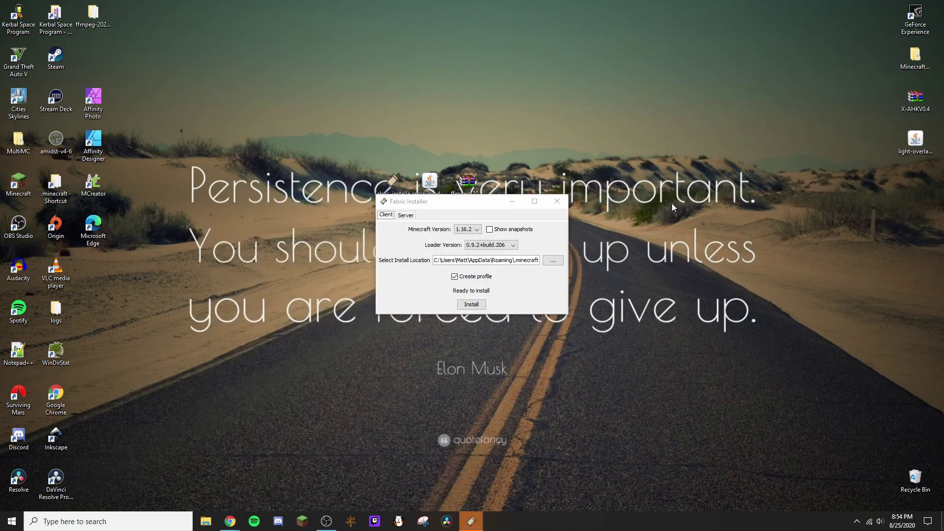
# Install Fabric Loader 0.9.2+build.206 for Minecraft 1.16.2, then close the installer
pyautogui.click(471, 231)
pyautogui.click(409, 243)
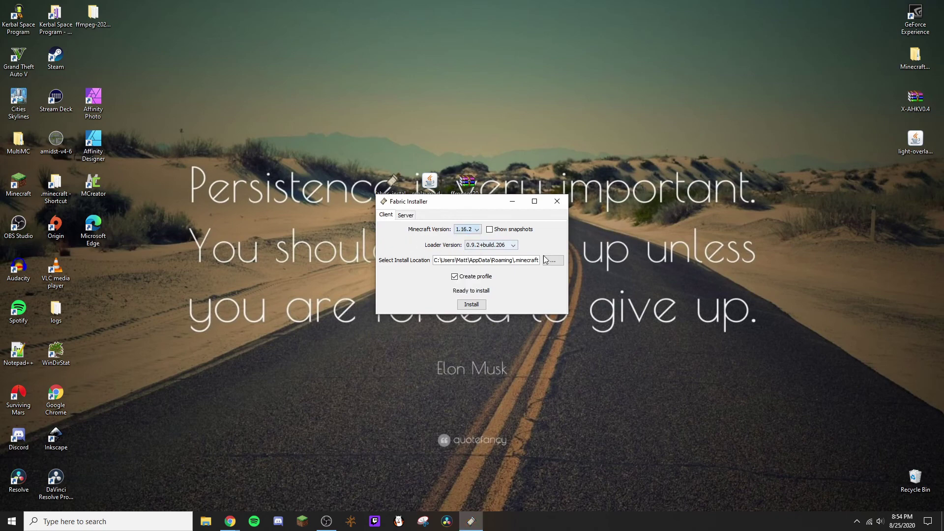
pyautogui.click(471, 305)
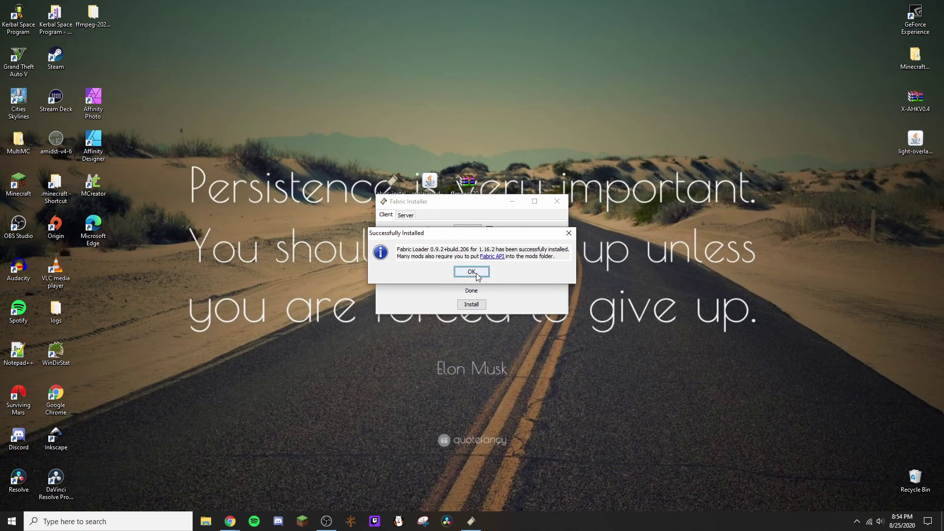
pyautogui.click(471, 271)
pyautogui.click(556, 201)
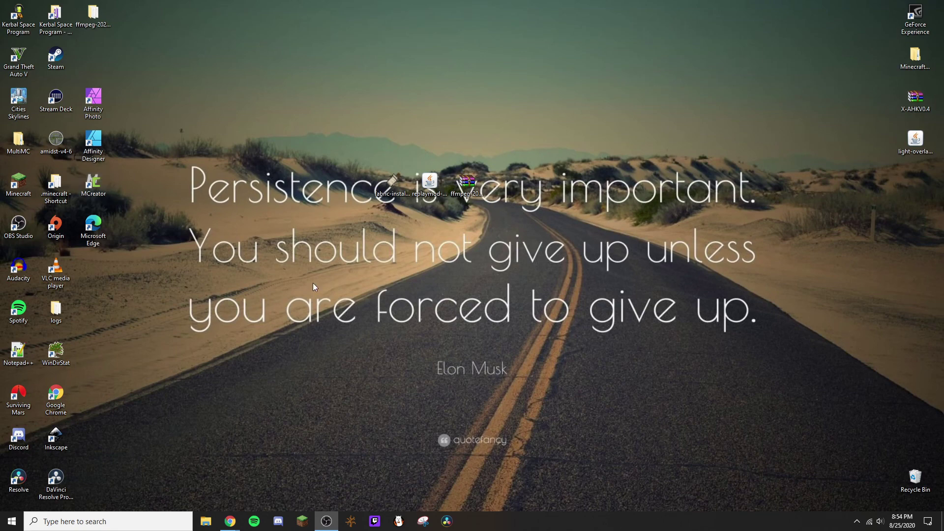
# Open %appdata% via the Run box and enter the .minecraft folder
pyautogui.press('super+r')
pyautogui.moveTo(118, 413); pyautogui.dragTo(351, 251)
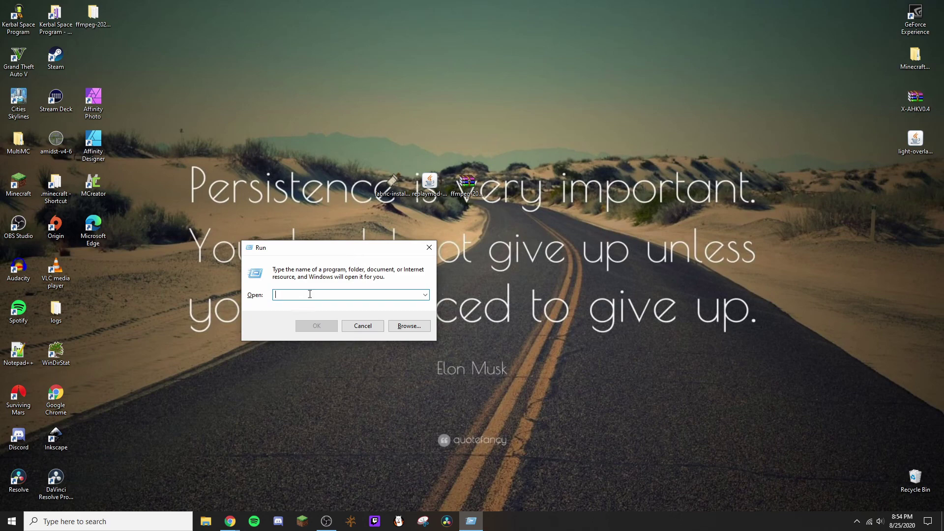
pyautogui.write('%appdata%')
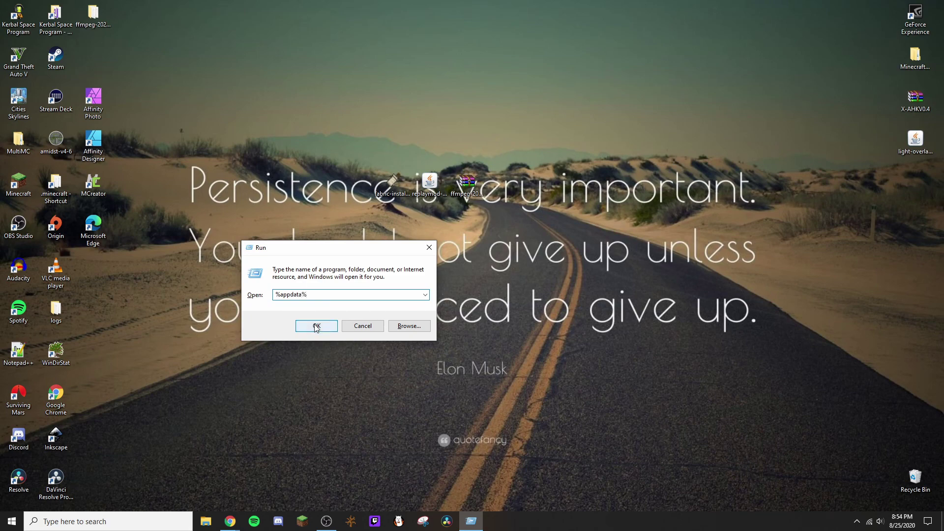
pyautogui.click(316, 326)
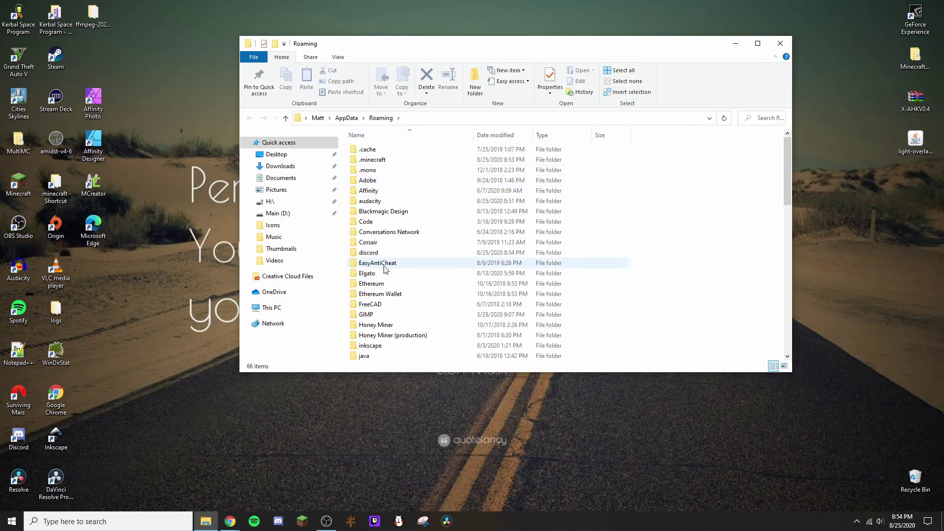
pyautogui.doubleClick(392, 161)
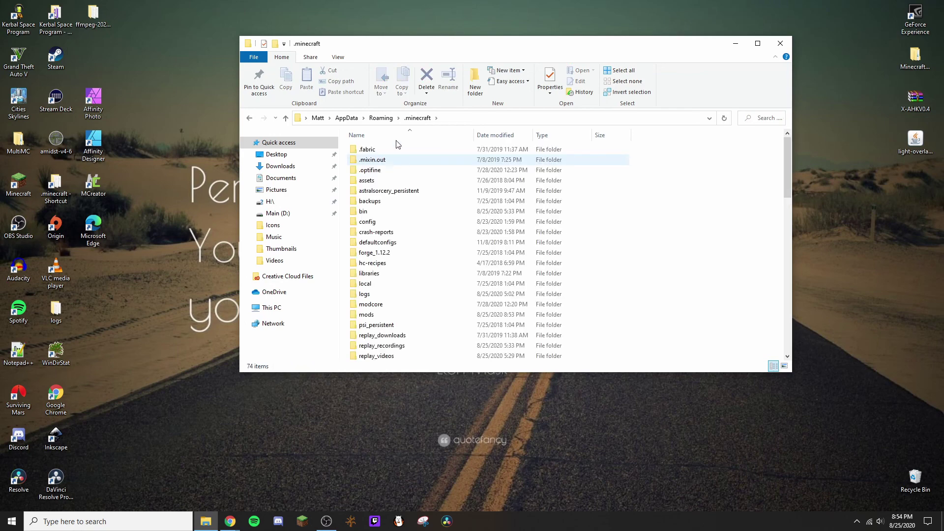
pyautogui.moveTo(430, 47); pyautogui.dragTo(599, 35)
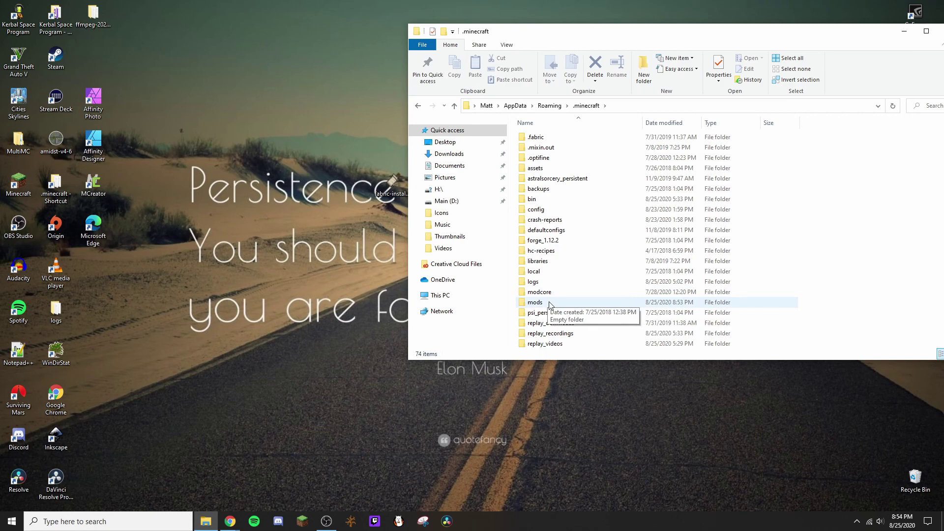
# Try creating a 'Mods' folder, decline the merge, and delete the leftover New folder
pyautogui.rightClick(806, 226)
pyautogui.moveTo(729, 364)
pyautogui.click(839, 364)
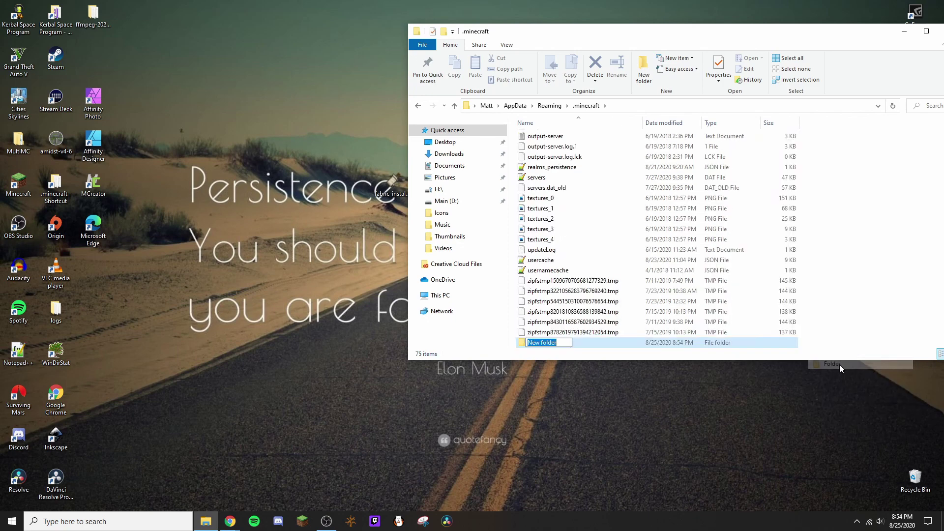
pyautogui.write('M')
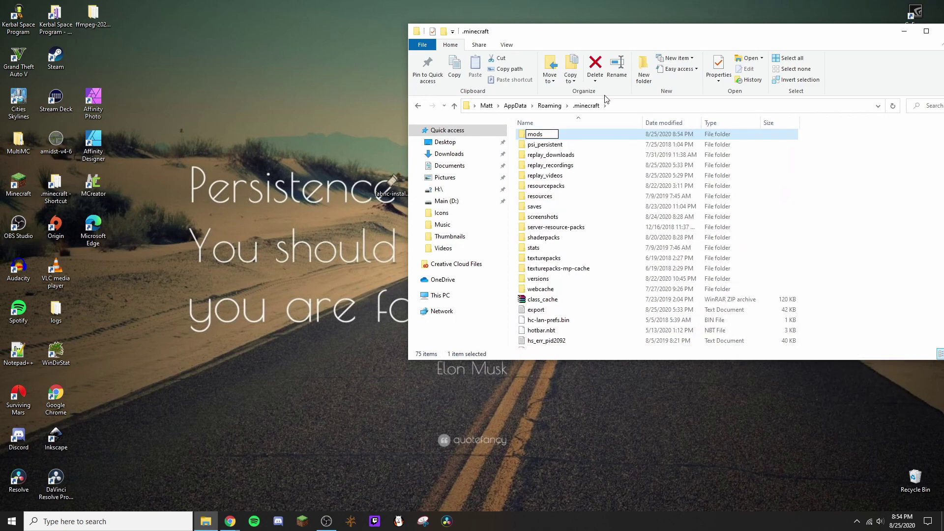
pyautogui.write('ods')
pyautogui.press('Return')
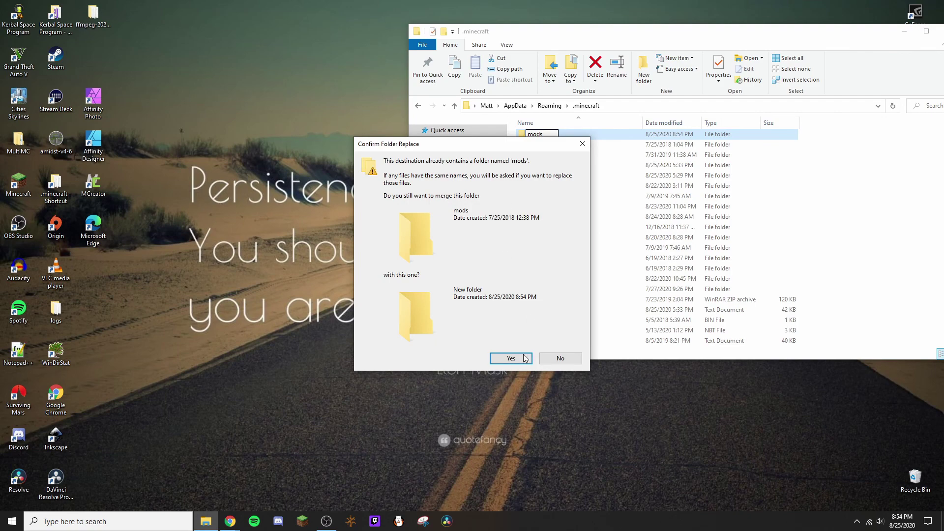
pyautogui.click(555, 357)
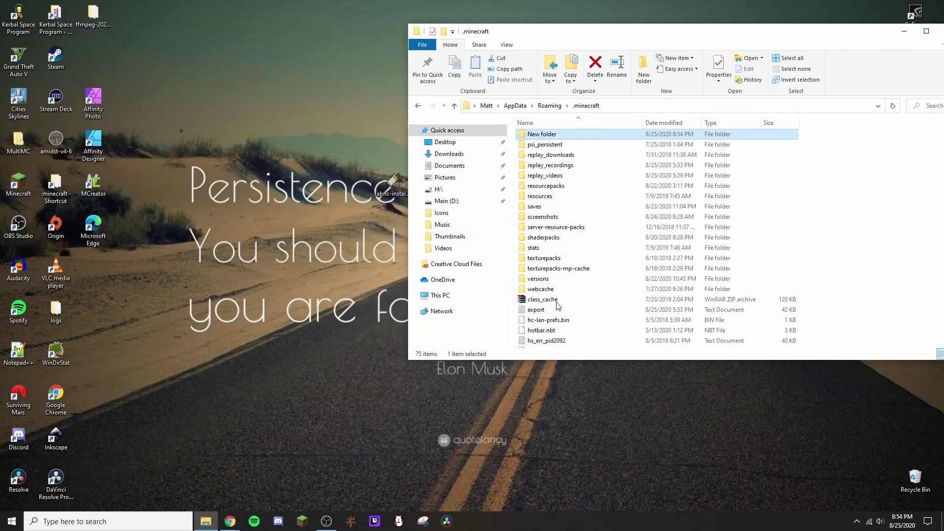
pyautogui.click(595, 68)
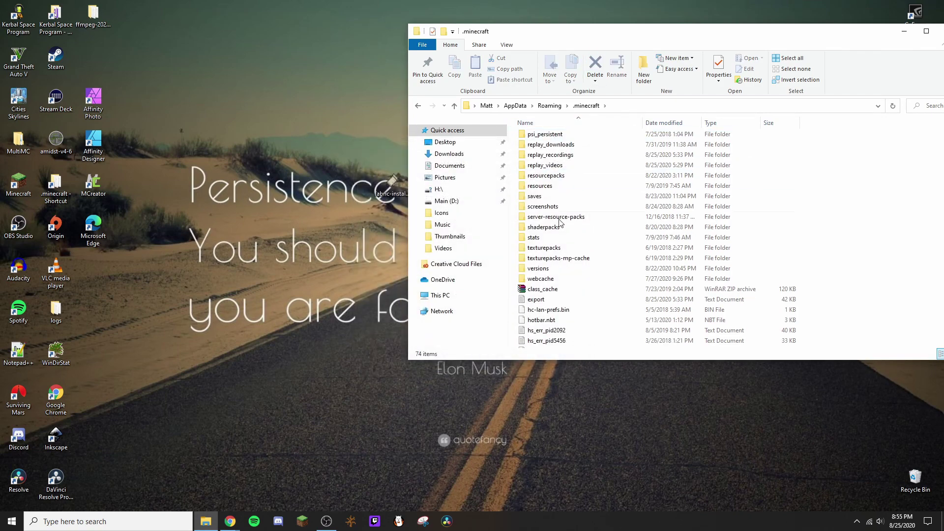
pyautogui.scroll(4, 559, 222)
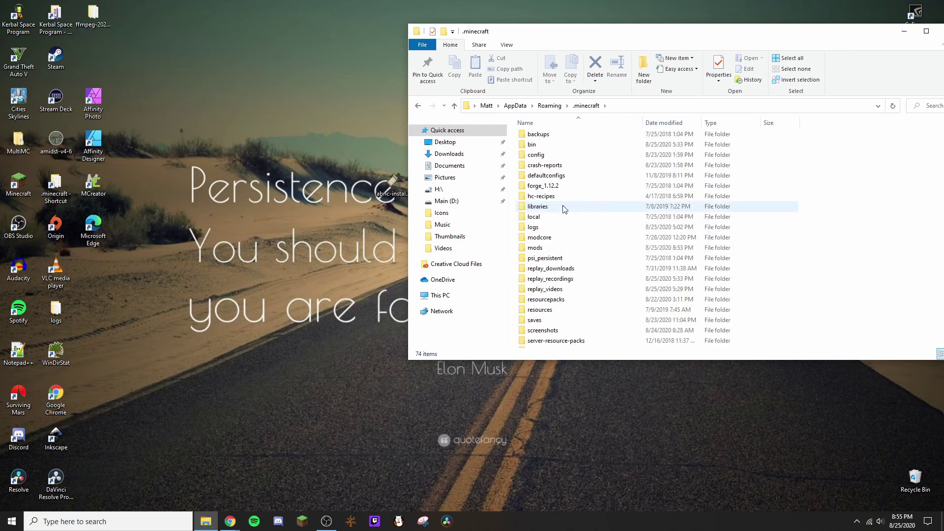
# Drop the replaymod-1.16.2-2.4.3 jar into the empty mods folder and return to .minecraft
pyautogui.doubleClick(535, 247)
pyautogui.moveTo(584, 26); pyautogui.dragTo(677, 23)
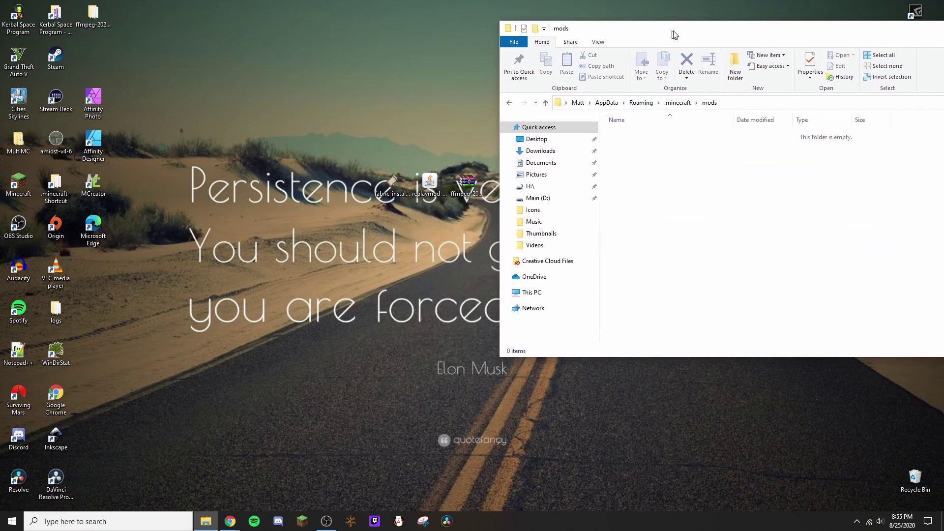
pyautogui.moveTo(429, 184); pyautogui.dragTo(683, 183)
pyautogui.moveTo(732, 37)
pyautogui.mouseDown()
pyautogui.moveTo(543, 40)
pyautogui.moveTo(722, 41)
pyautogui.mouseUp()
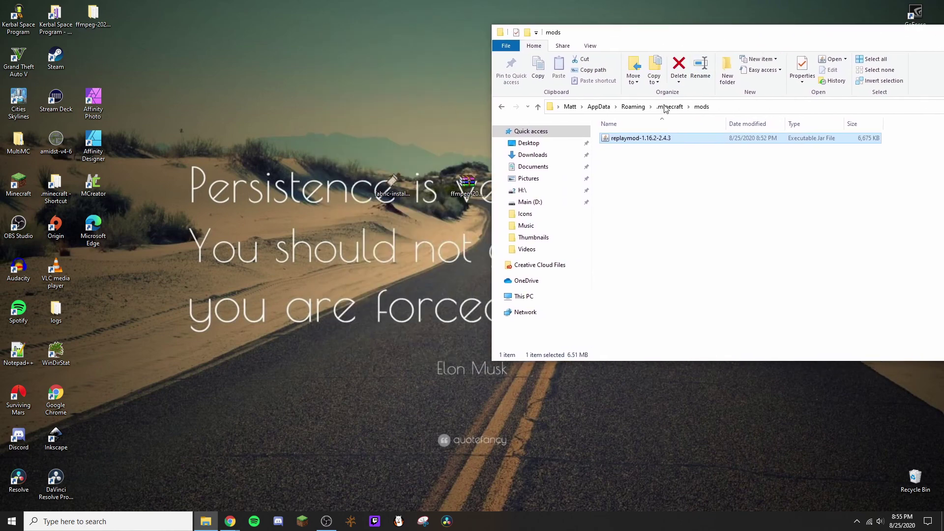
pyautogui.click(670, 106)
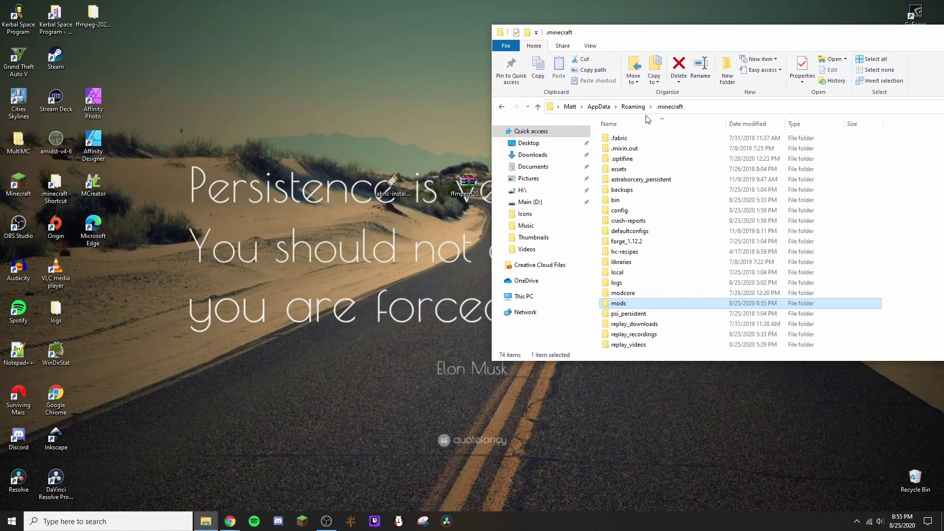
# Create an 'ffmpeg' folder in .minecraft and open the FFmpeg zip in WinRAR
pyautogui.rightClick(861, 171)
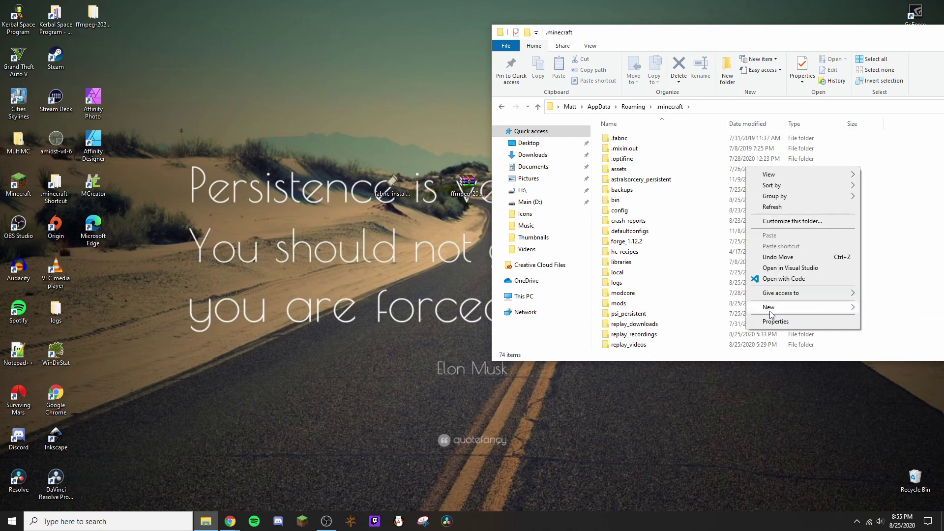
pyautogui.moveTo(772, 308)
pyautogui.click(700, 308)
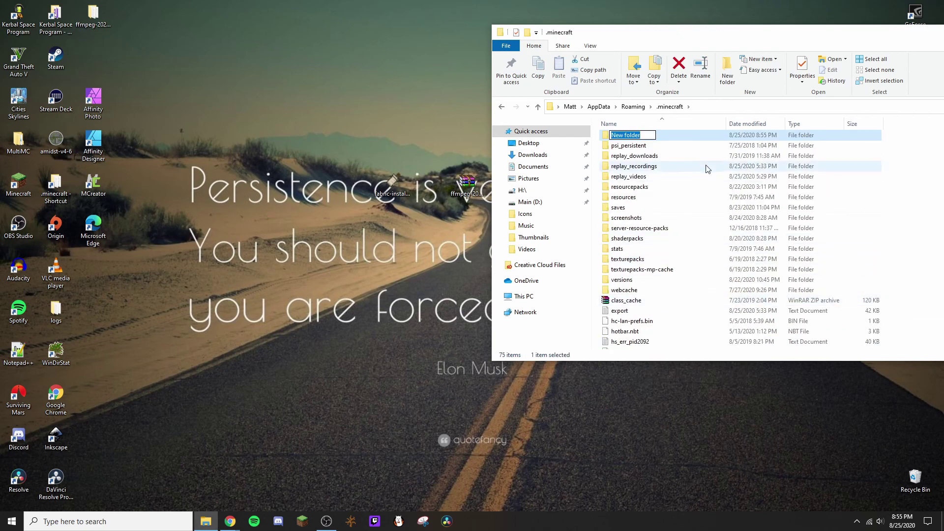
pyautogui.write('ffmpeg')
pyautogui.press('Return')
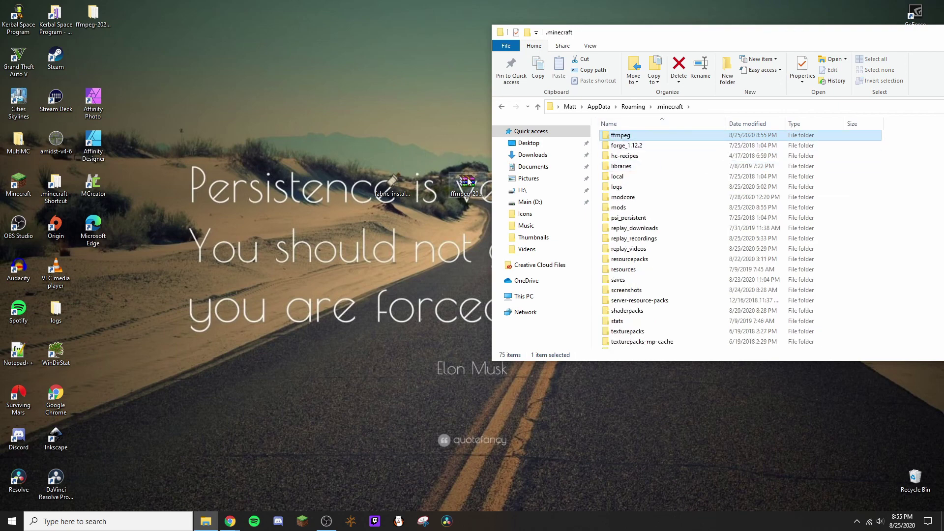
pyautogui.doubleClick(468, 183)
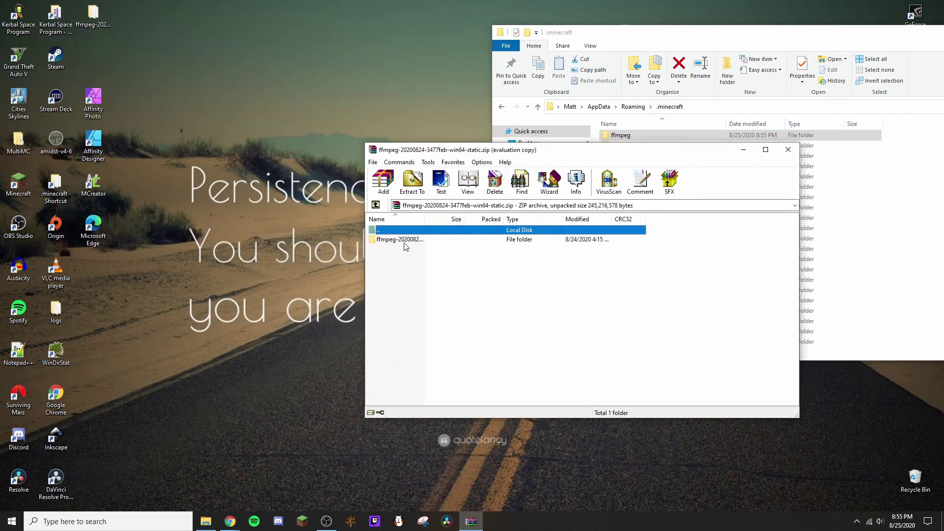
# Extract the FFmpeg build folder from the archive to the Desktop
pyautogui.click(406, 241)
pyautogui.click(412, 181)
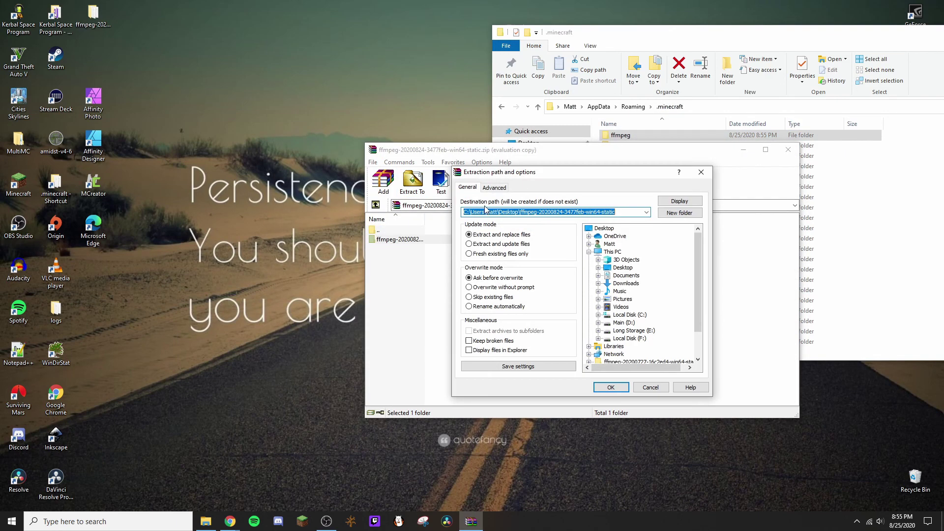
pyautogui.moveTo(622, 214); pyautogui.dragTo(523, 221)
pyautogui.press('BackSpace')
pyautogui.click(610, 388)
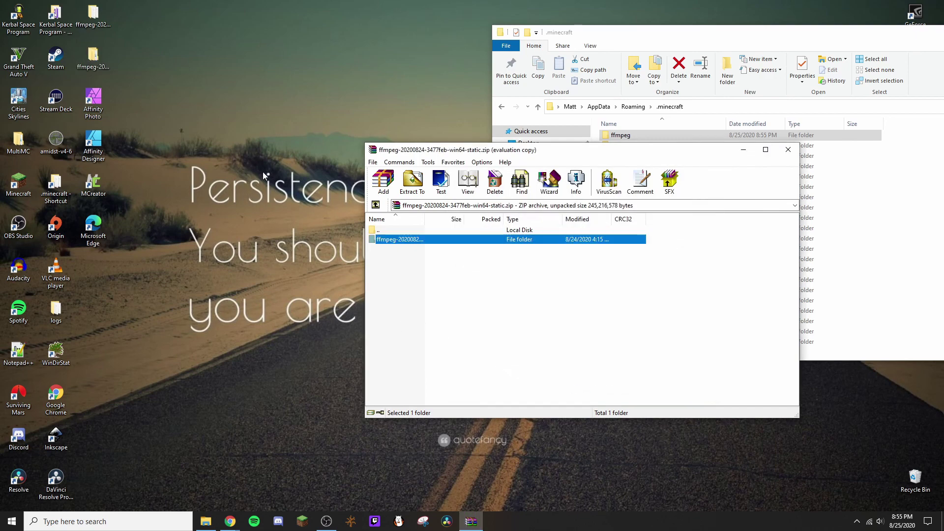
pyautogui.click(788, 150)
# Move bin, doc, presets, LICENSE and README into .minecraft's ffmpeg folder
pyautogui.moveTo(93, 58); pyautogui.dragTo(384, 252)
pyautogui.doubleClick(392, 266)
pyautogui.click(157, 114)
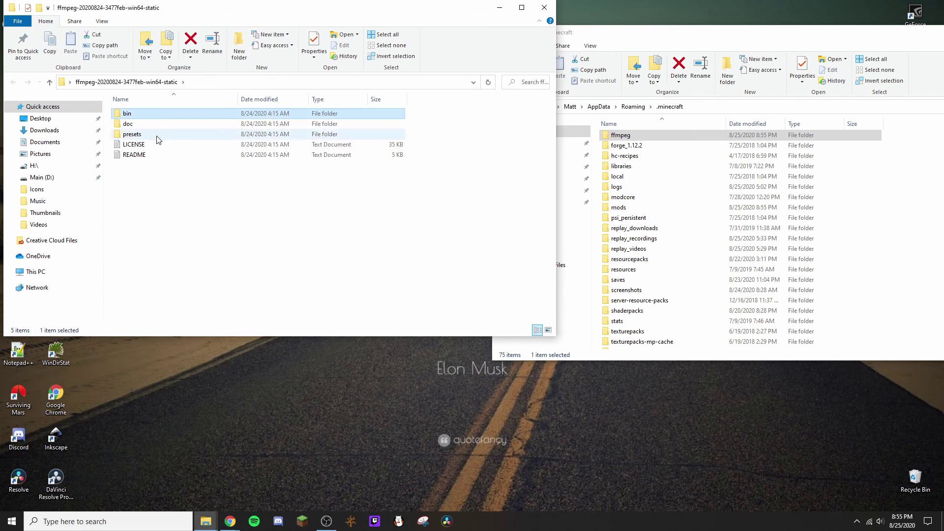
pyautogui.keyDown('shift'); pyautogui.click(136, 154); pyautogui.keyUp('shift')
pyautogui.moveTo(146, 118); pyautogui.dragTo(642, 159)
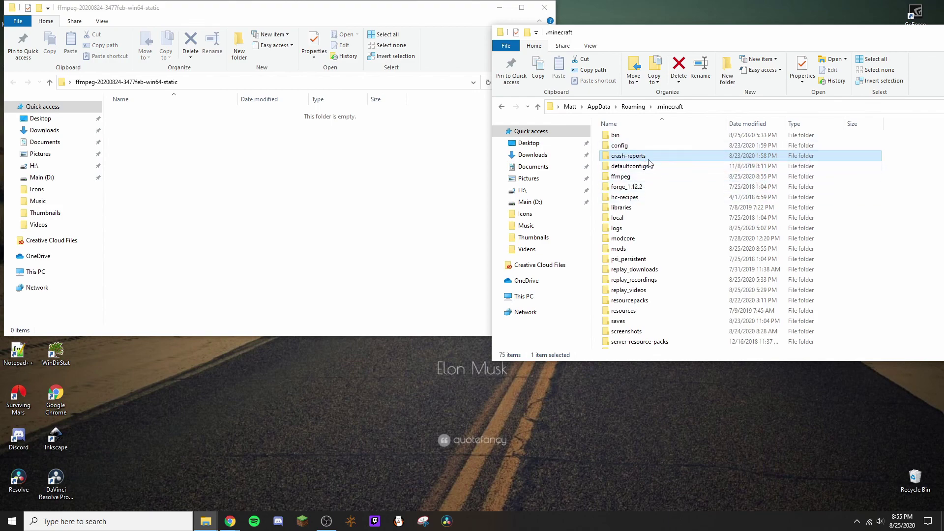
# Open the ffmpeg\bin folder inside .minecraft
pyautogui.doubleClick(639, 177)
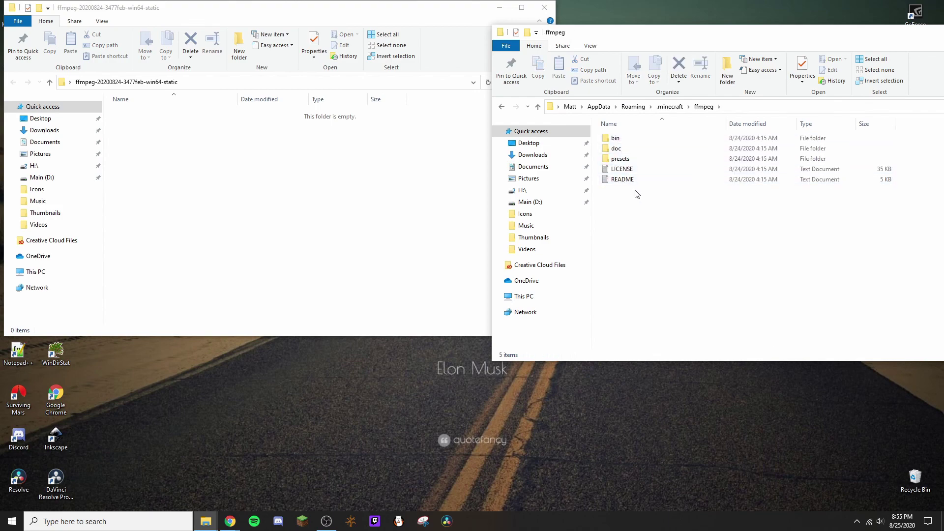
pyautogui.click(551, 13)
pyautogui.moveTo(740, 44); pyautogui.dragTo(550, 31)
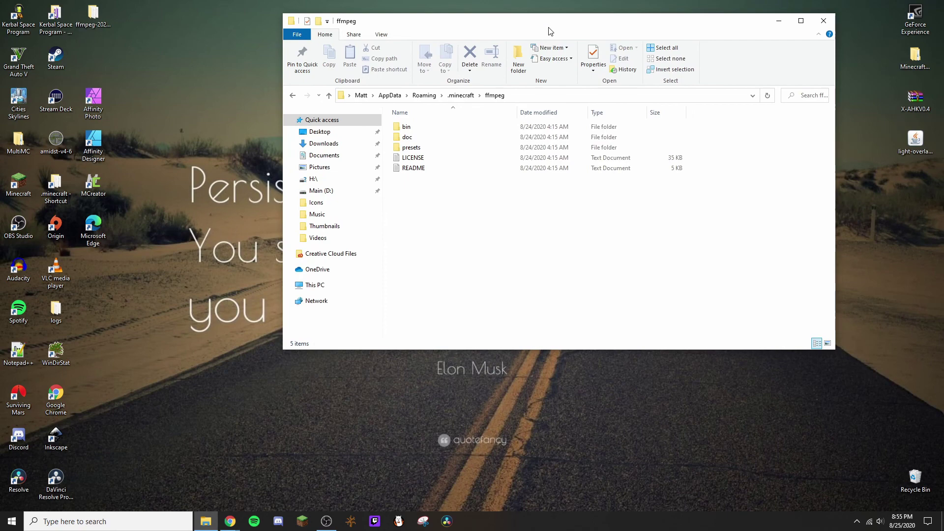
pyautogui.doubleClick(426, 129)
# Copy ffmpeg.exe's Location path from its Properties, then close File Explorer
pyautogui.click(427, 129)
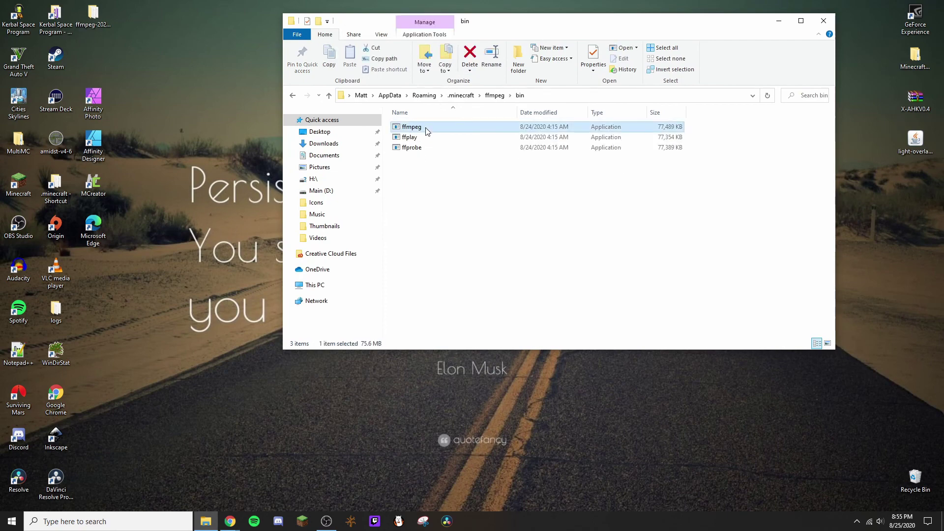
pyautogui.rightClick(426, 128)
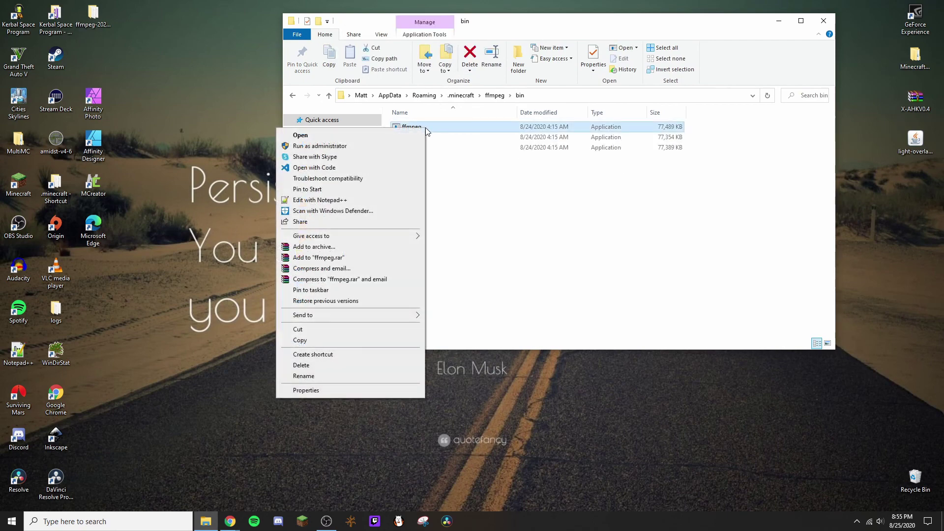
pyautogui.click(341, 389)
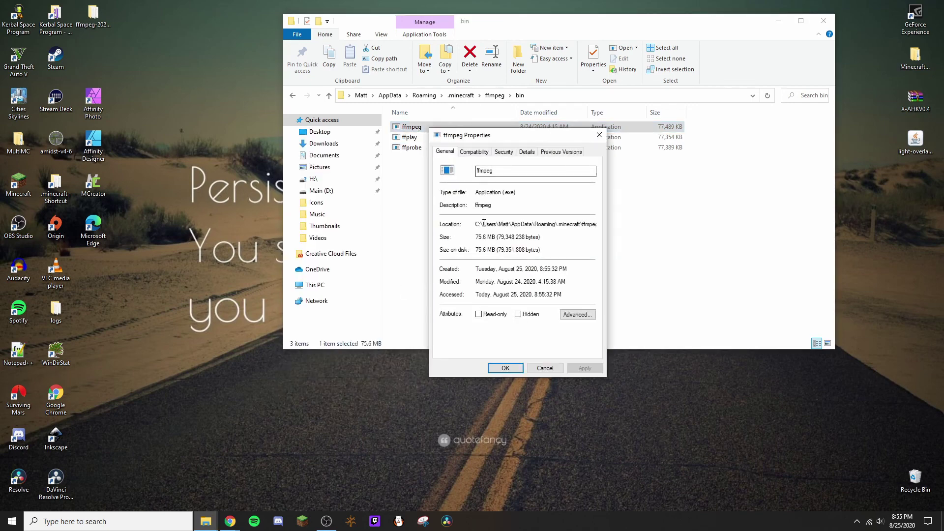
pyautogui.moveTo(476, 226); pyautogui.dragTo(610, 228)
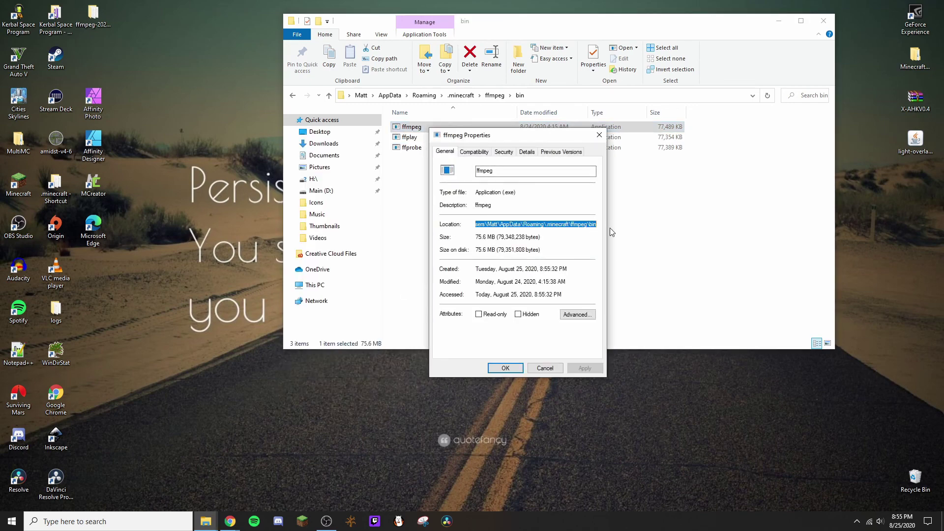
pyautogui.click(511, 367)
pyautogui.click(824, 21)
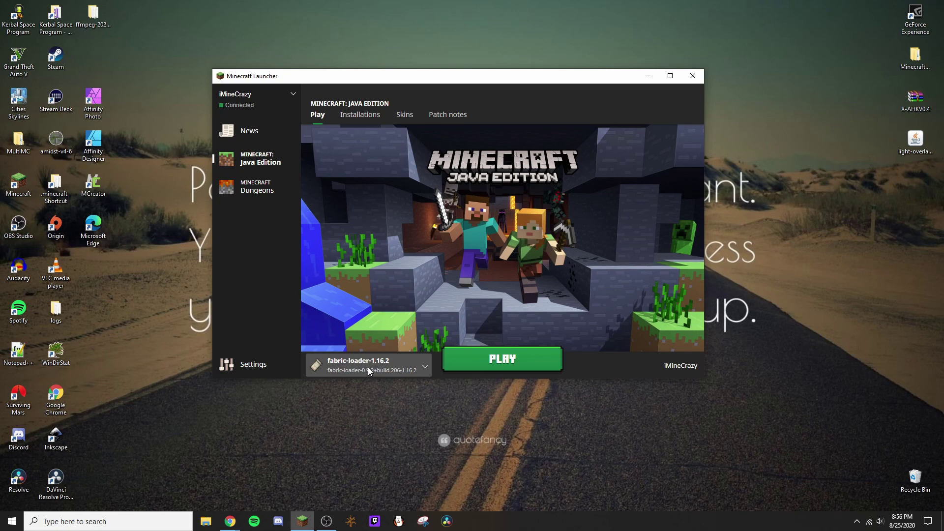
# Play the fabric-loader-1.16.2 profile to launch modded Minecraft 1.16.2
pyautogui.click(489, 363)
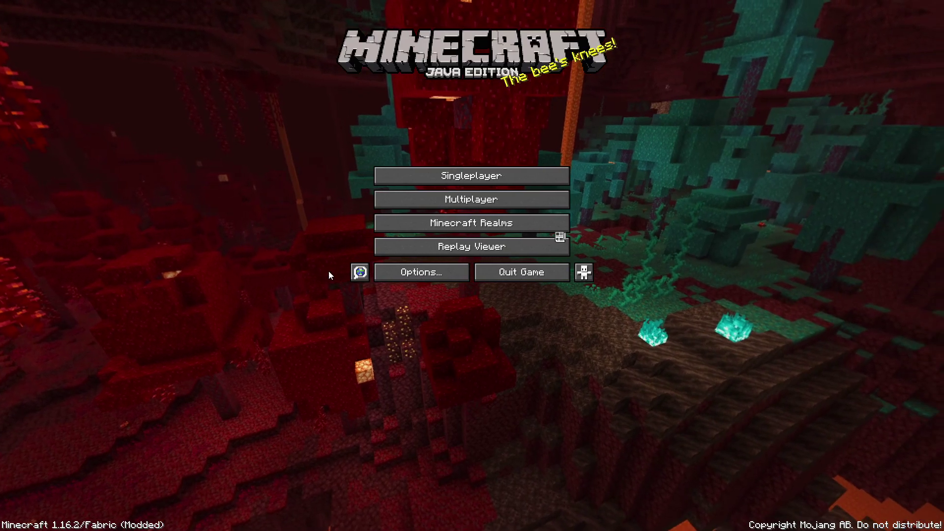
# Load the ReplayInstallVid replay from the Replay Viewer
pyautogui.click(458, 250)
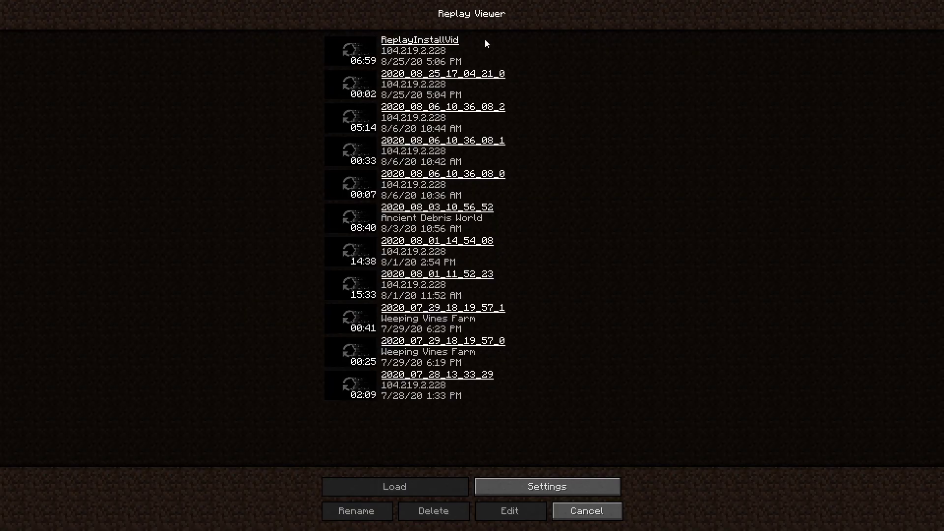
pyautogui.click(586, 511)
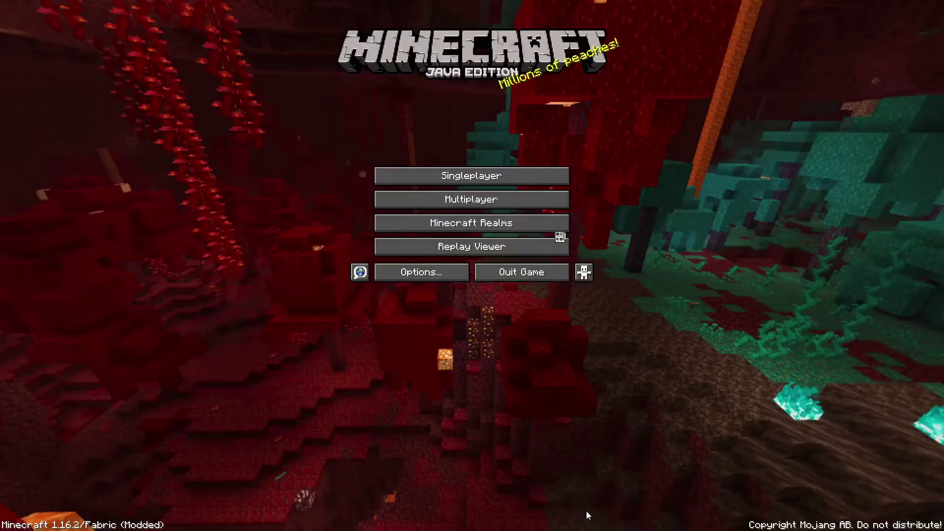
pyautogui.click(467, 250)
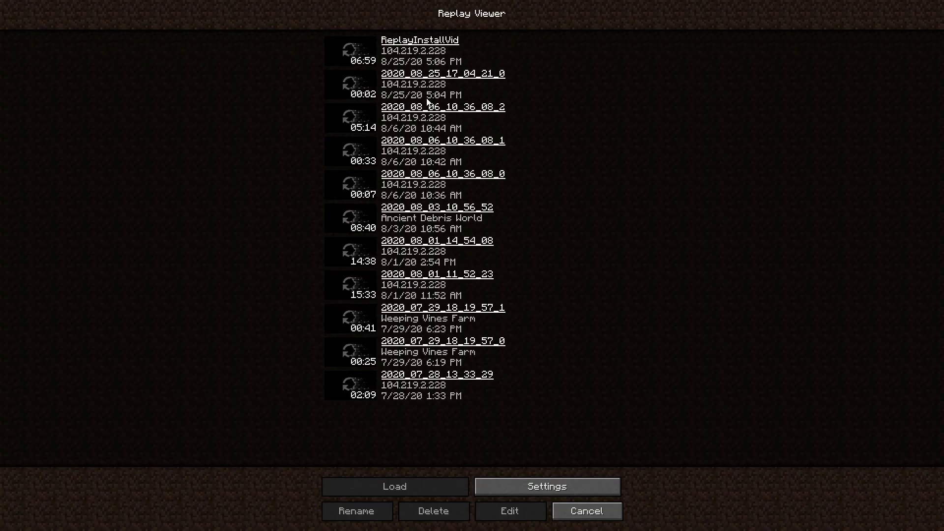
pyautogui.click(396, 55)
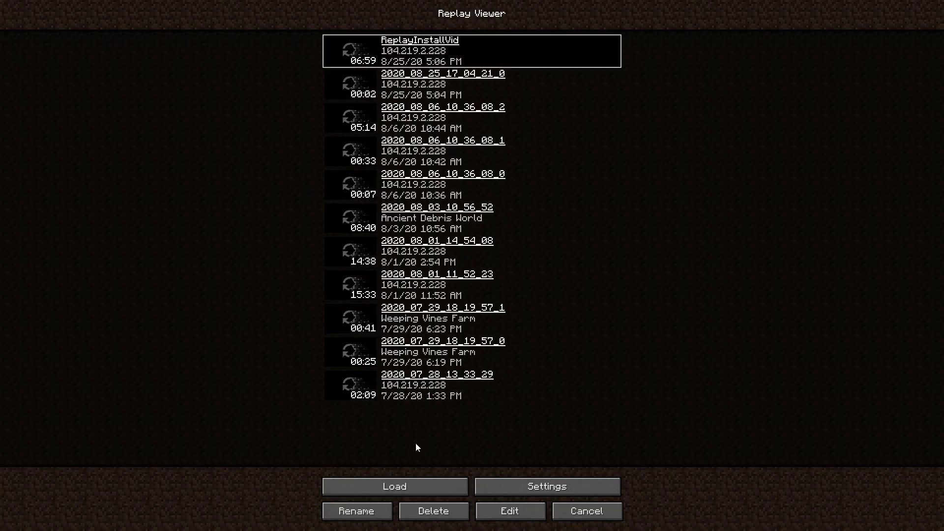
pyautogui.click(406, 486)
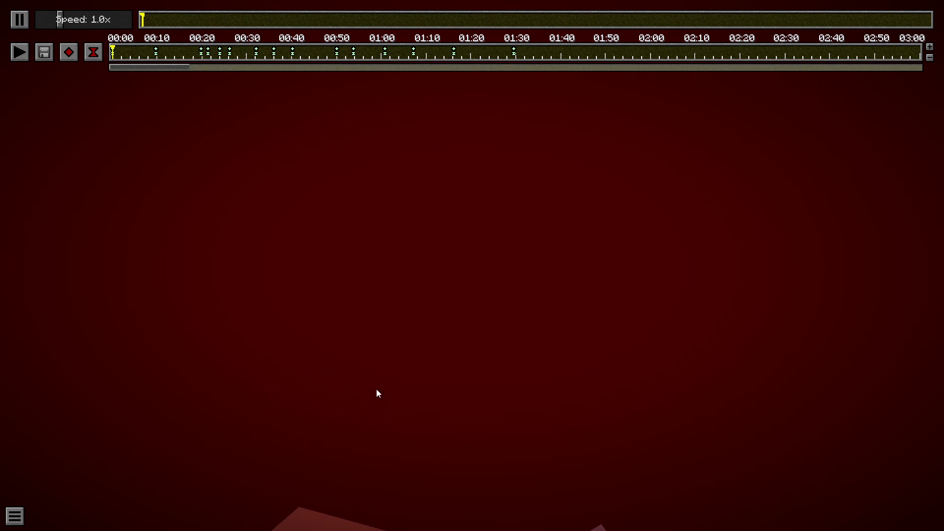
# Back the replay camera away from the path and move the timeline cursor to about 00:09
pyautogui.press('Escape')
pyautogui.press('Escape')
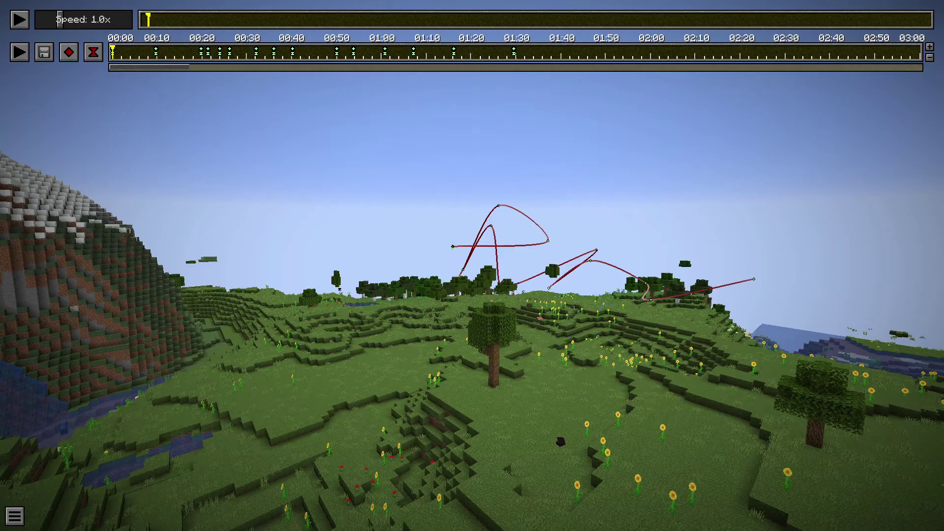
pyautogui.press('s')
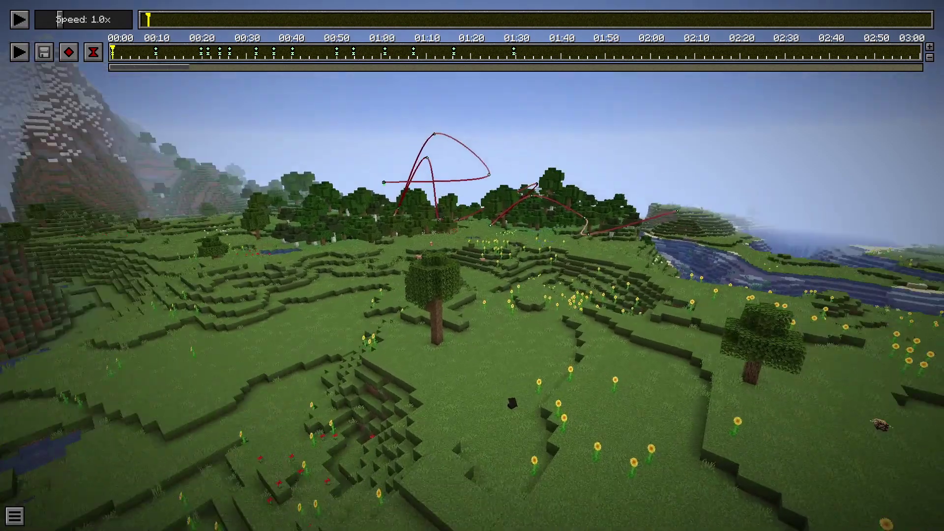
pyautogui.press('s')
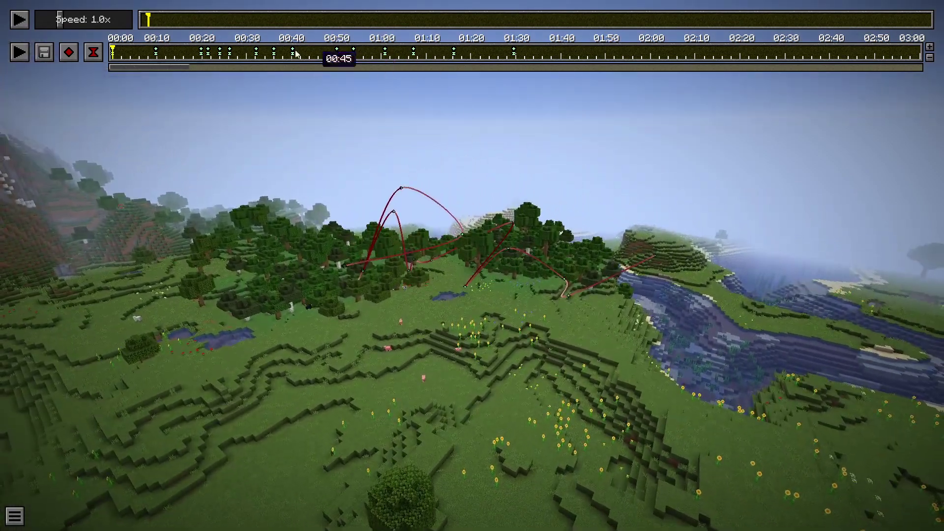
pyautogui.click(118, 58)
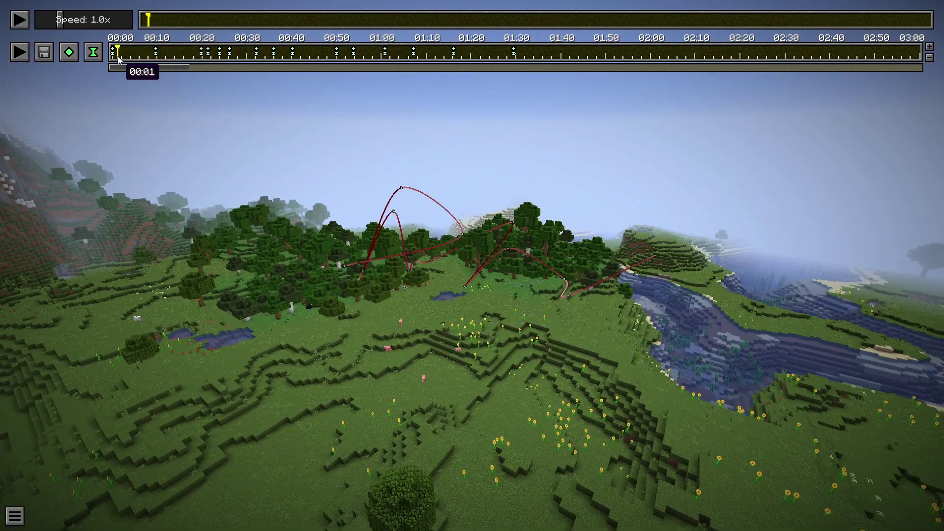
pyautogui.moveTo(118, 58); pyautogui.dragTo(156, 58)
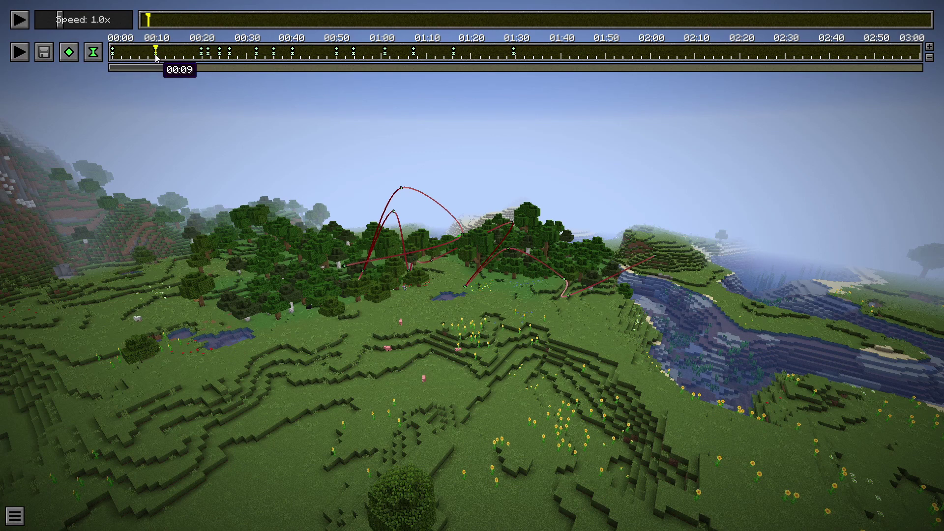
# In the Render Camera Path settings, set the command-line executable to the pasted bin path plus \ffmpeg.exe
pyautogui.click(44, 52)
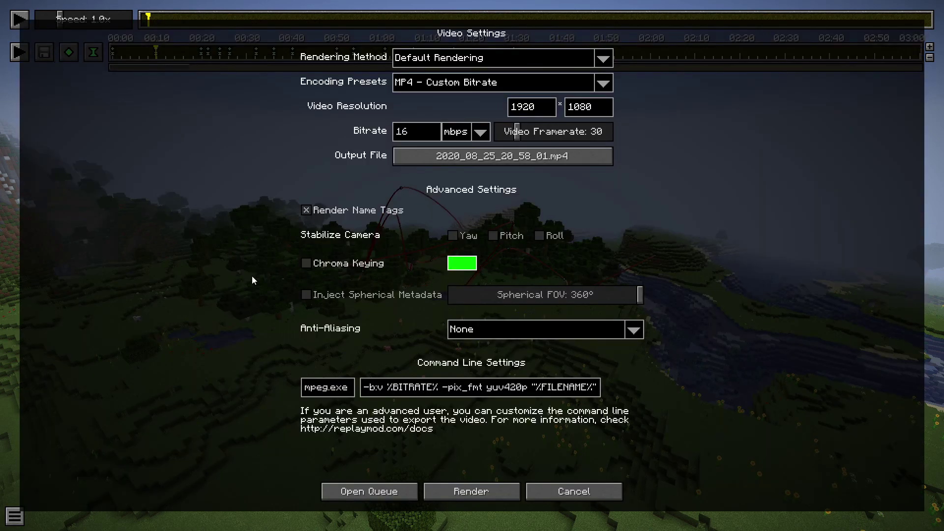
pyautogui.click(350, 388)
pyautogui.hotkey('ctrl', 'a')
pyautogui.press('BackSpace')
pyautogui.hotkey('ctrl', 'v')
pyautogui.write('\\')
pyautogui.write('ff')
pyautogui.write('mpeg')
pyautogui.write('.exe')
pyautogui.click(453, 493)
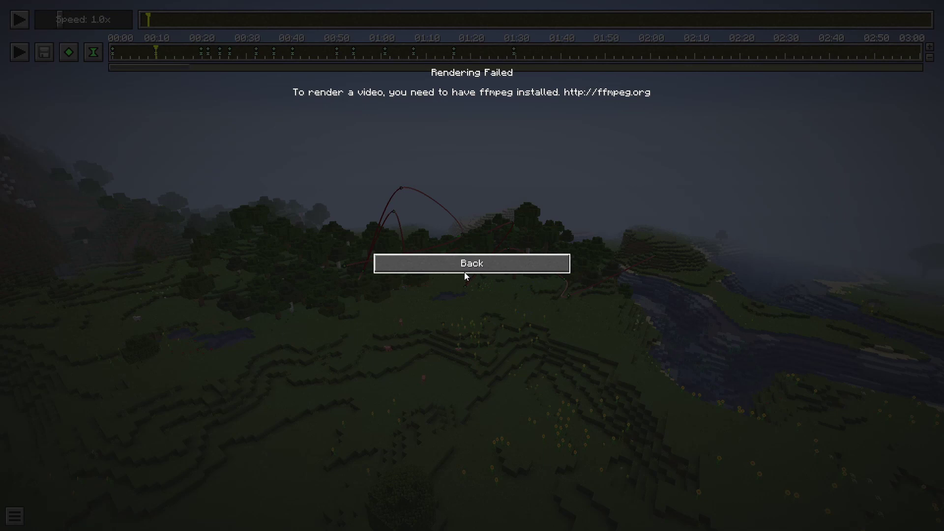
pyautogui.click(465, 272)
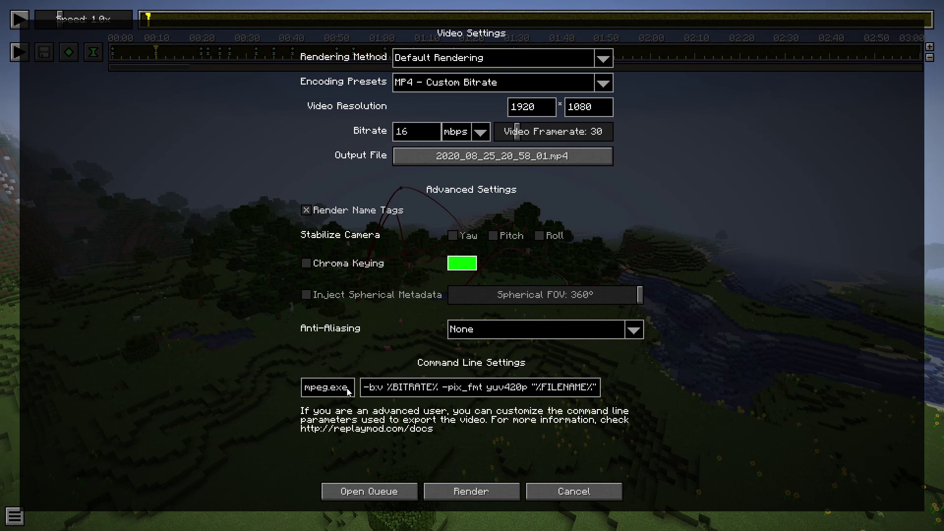
pyautogui.press('Left')
pyautogui.press('Left')
pyautogui.press('Left')
pyautogui.press('Left')
pyautogui.press('Left')
pyautogui.press('Left')
pyautogui.press('Left')
pyautogui.press('Left')
pyautogui.press('Left')
pyautogui.press('Left')
pyautogui.press('Left')
pyautogui.press('Left')
pyautogui.press('Left')
pyautogui.press('Left')
pyautogui.press('Left')
pyautogui.press('Left')
pyautogui.press('Left')
pyautogui.press('Left')
pyautogui.press('Left')
pyautogui.press('Left')
pyautogui.press('Left')
pyautogui.press('Left')
pyautogui.press('Left')
pyautogui.press('Left')
pyautogui.press('Left')
pyautogui.press('Left')
pyautogui.press('Right')
pyautogui.press('Right')
pyautogui.press('Right')
pyautogui.press('Right')
pyautogui.press('Right')
pyautogui.press('Right')
pyautogui.press('Right')
pyautogui.press('Right')
pyautogui.press('Right')
pyautogui.press('Right')
pyautogui.press('Right')
pyautogui.press('Right')
pyautogui.press('Right')
pyautogui.press('Right')
pyautogui.press('Right')
pyautogui.press('Right')
pyautogui.press('Right')
pyautogui.press('Right')
pyautogui.press('Right')
pyautogui.press('Right')
pyautogui.press('Right')
pyautogui.press('Right')
pyautogui.press('Right')
pyautogui.press('Right')
pyautogui.press('Right')
pyautogui.press('Right')
pyautogui.press('Right')
pyautogui.press('Right')
pyautogui.press('Right')
pyautogui.press('Right')
pyautogui.press('Left')
pyautogui.press('Left')
pyautogui.press('Home')
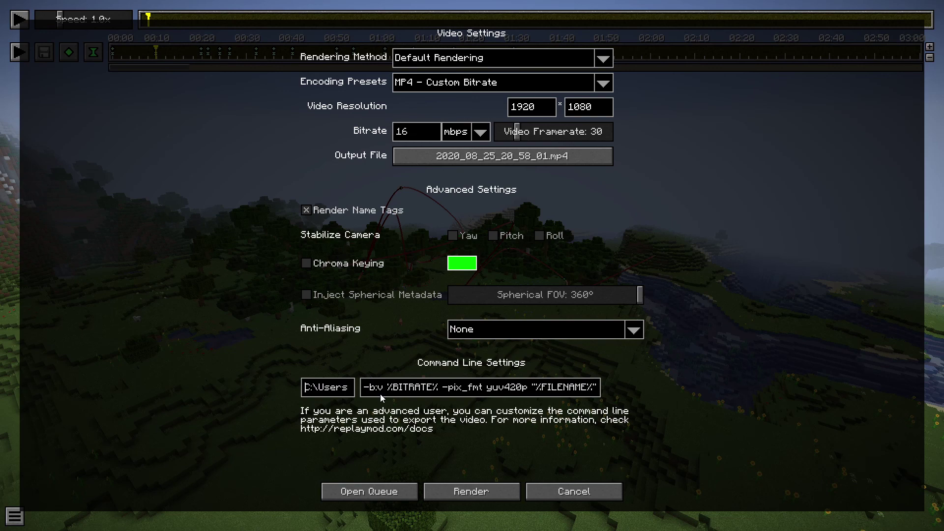